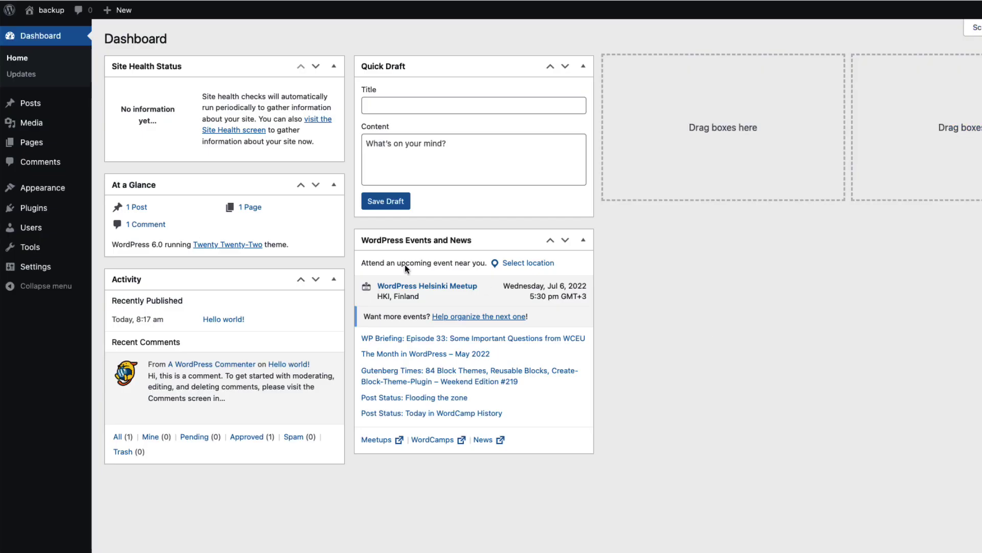
- Find the 'wpvivid' plugin in Add New Plugins, then install and activate it
mouse_move(46, 208)
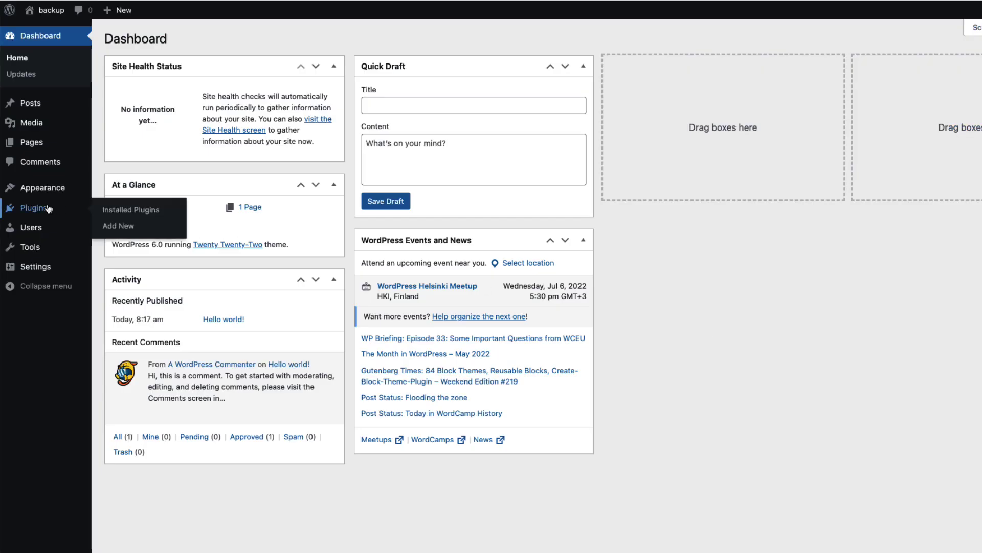
left_click(124, 227)
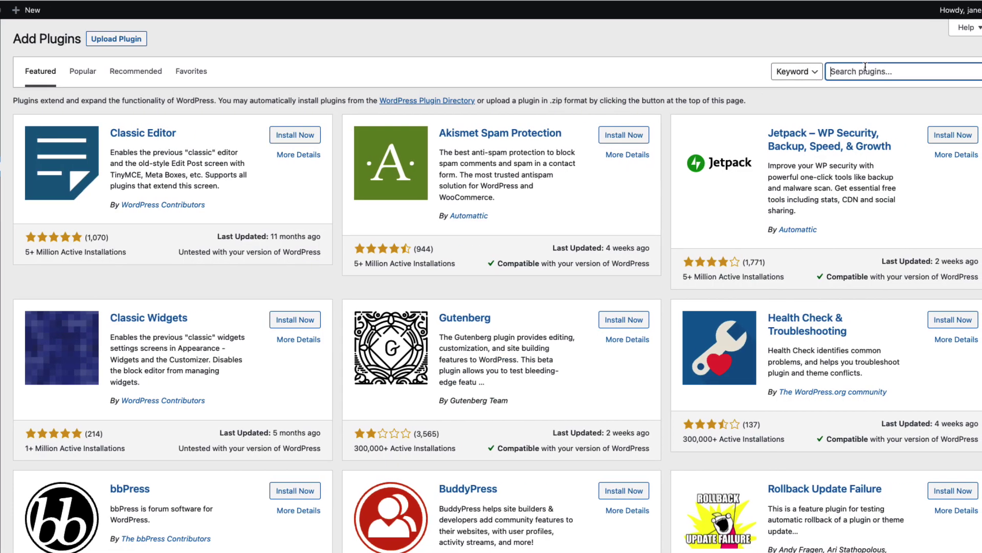
type("wpvivid")
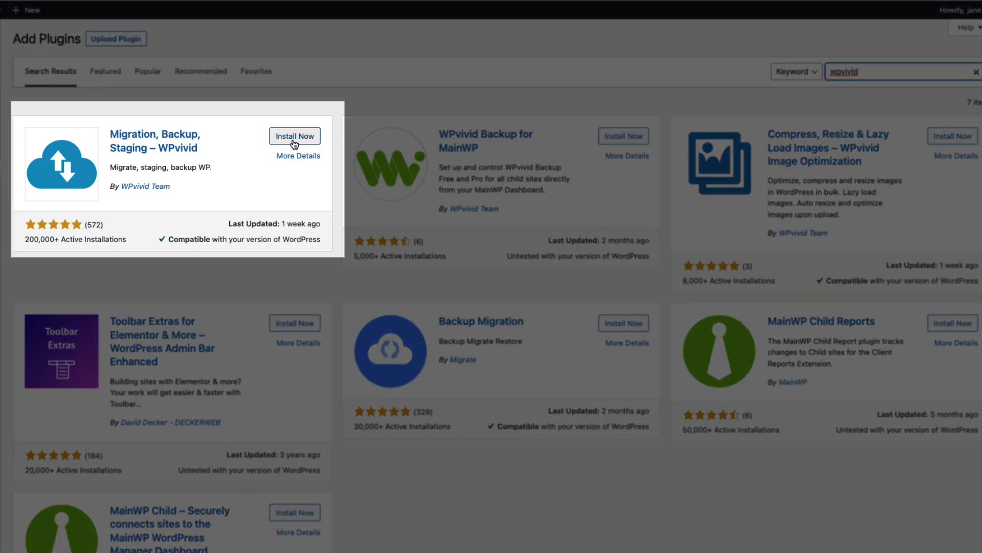
left_click(294, 137)
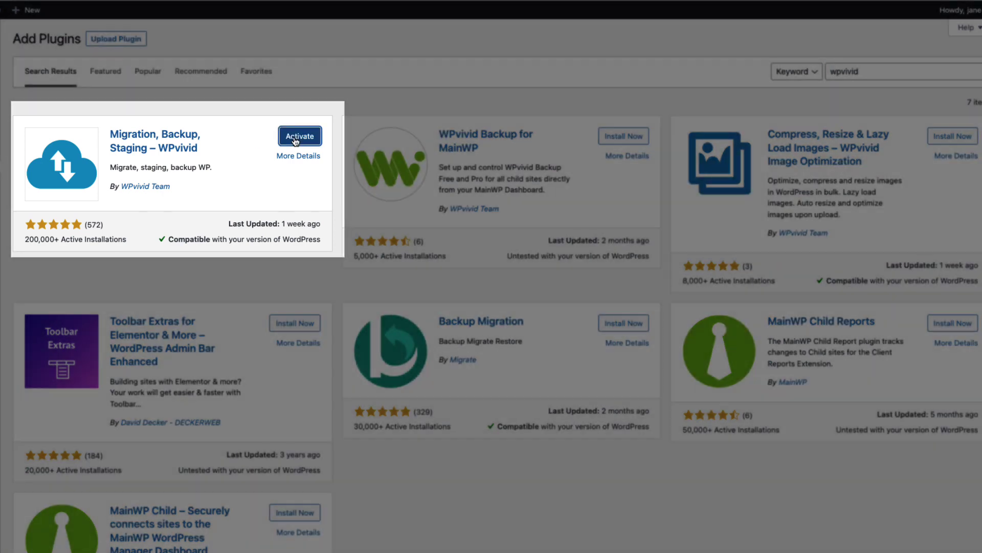
left_click(300, 136)
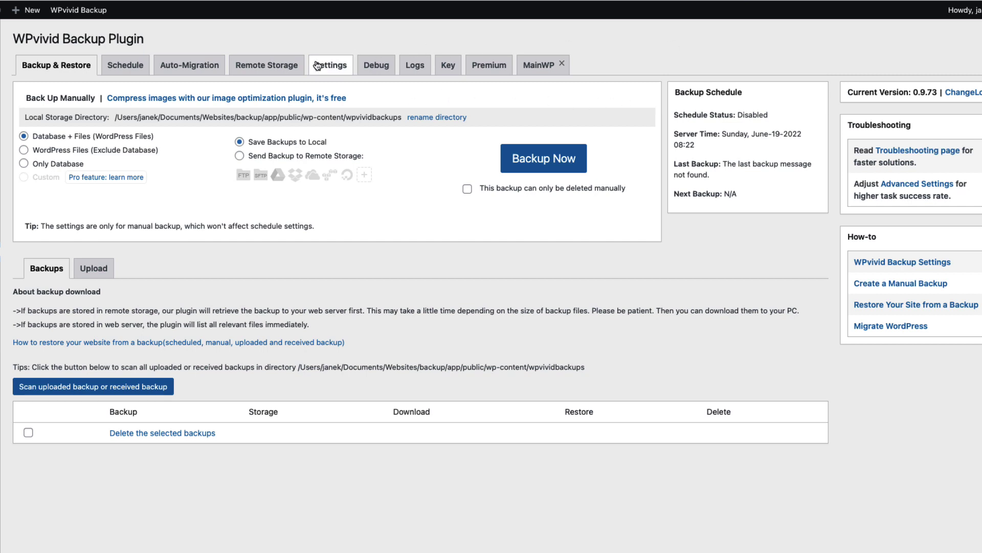
- Set the general settings to keep 5 backups instead of 3 and save
left_click(344, 69)
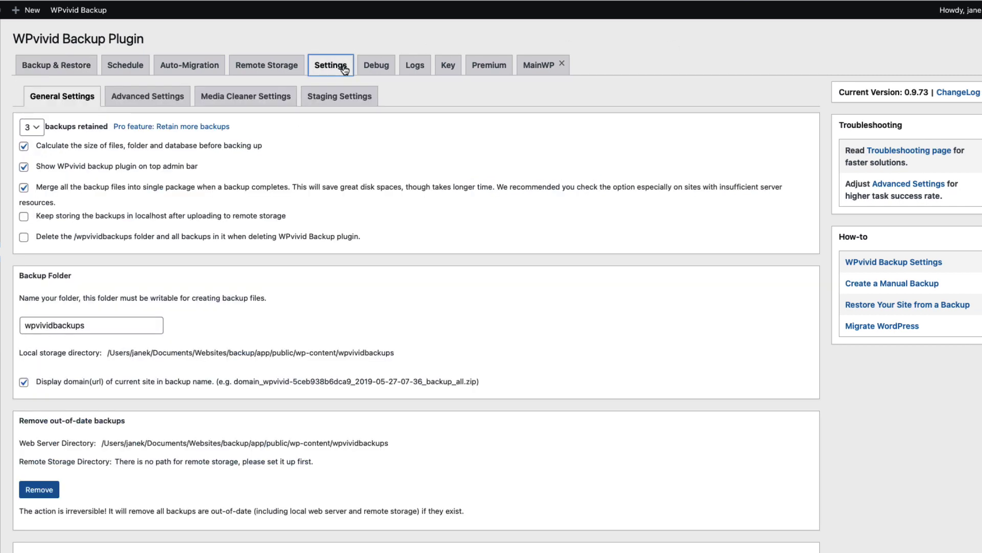
left_click(40, 134)
left_click(33, 146)
scroll(176, 259, "down", 8)
scroll(165, 272, "up", 4)
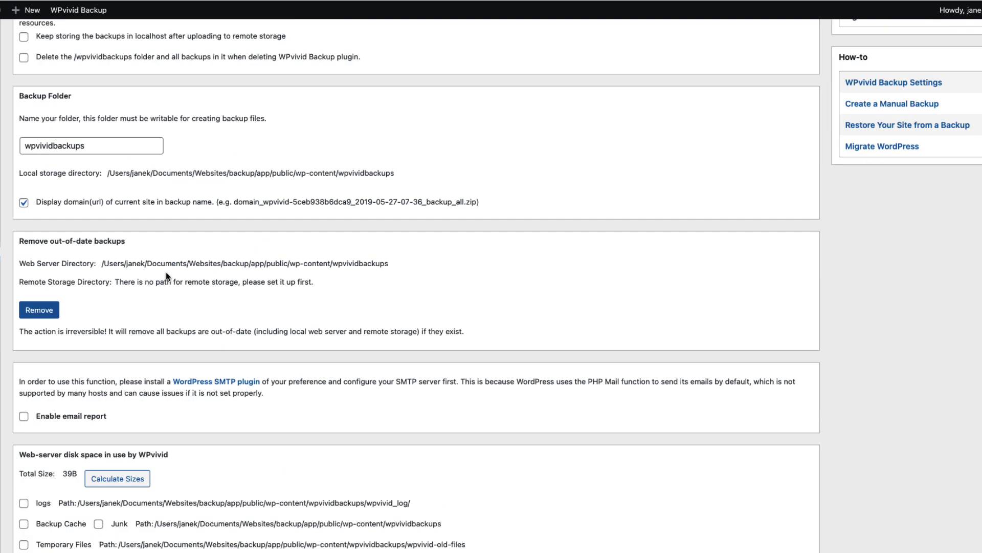
scroll(166, 272, "up", 3)
scroll(165, 272, "down", 8)
left_click(45, 531)
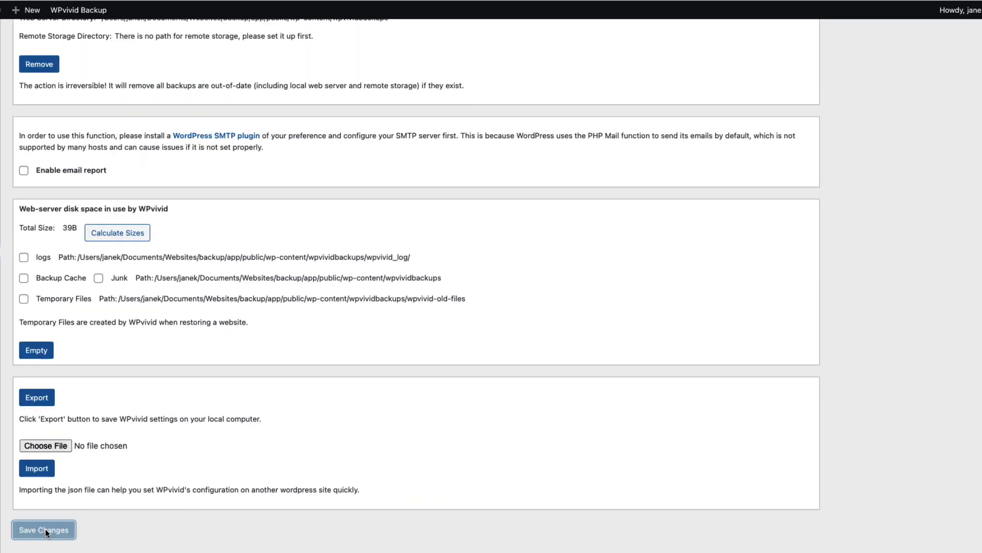
- In Advanced Settings, leave shared-hosting optimization mode disabled and save
left_click(330, 65)
left_click(148, 97)
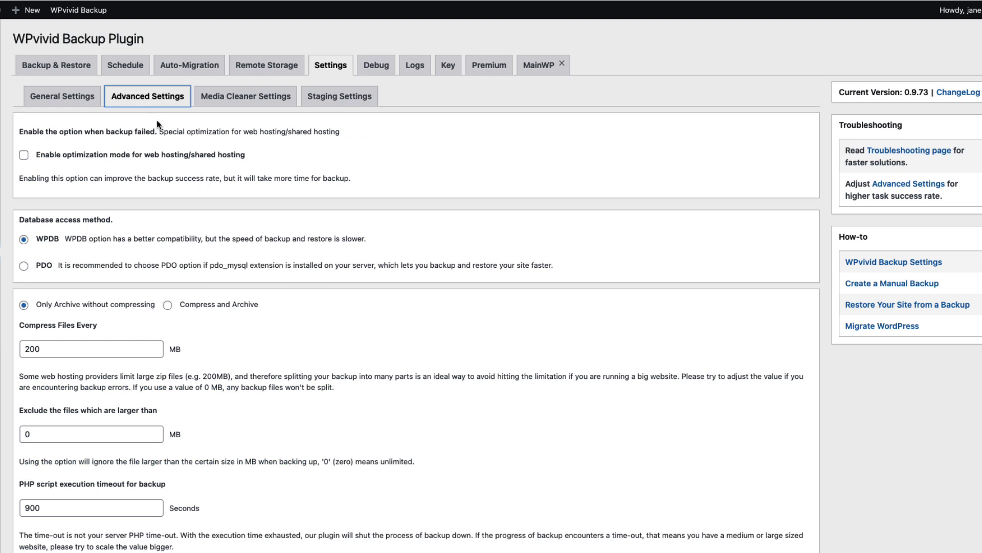
left_click(23, 155)
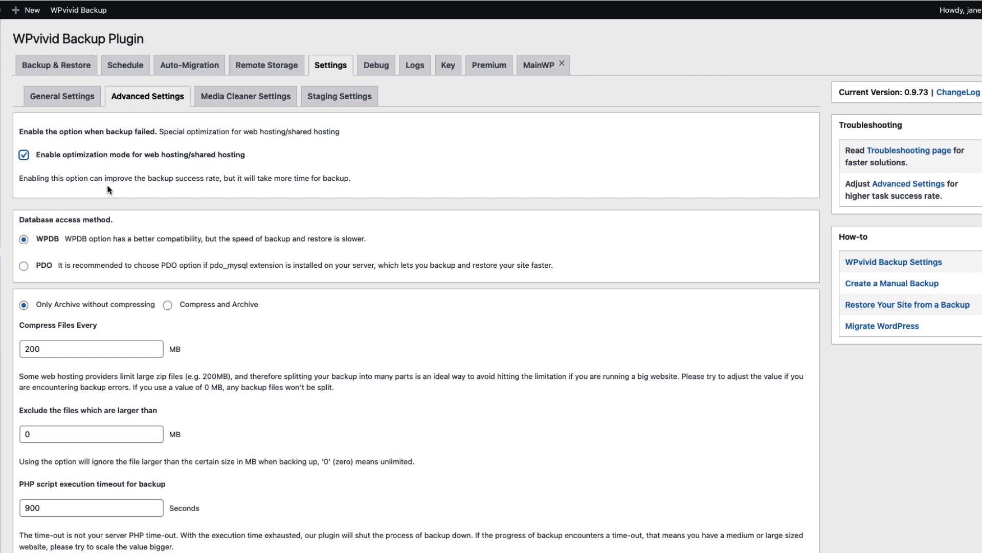
left_click(23, 155)
scroll(243, 267, "down", 5)
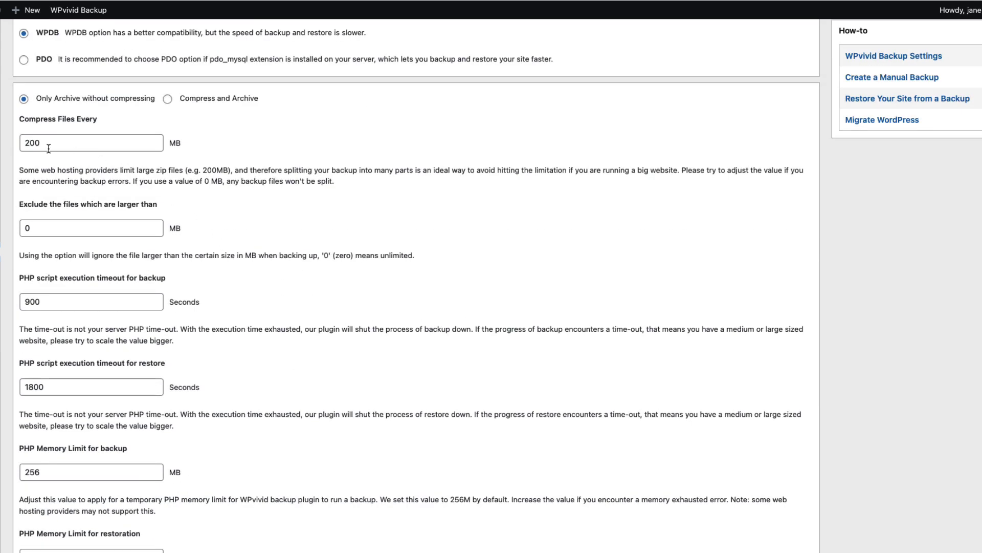
left_click_drag(24, 142, 29, 142)
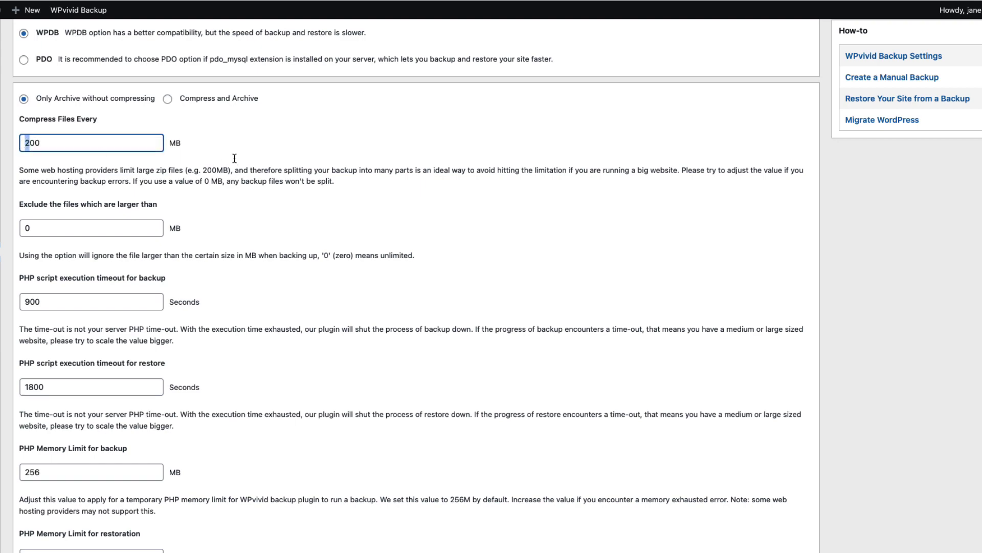
scroll(308, 244, "down", 5)
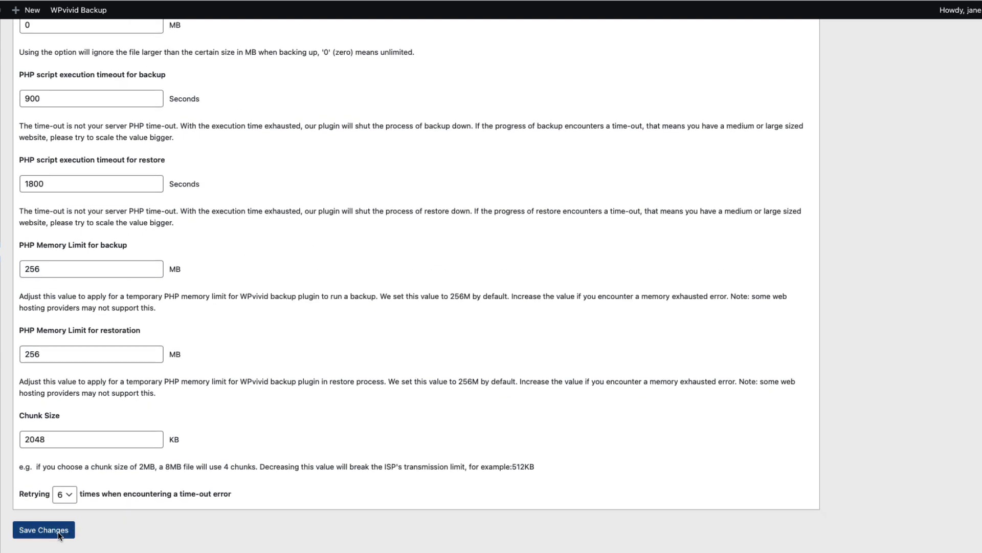
left_click(43, 529)
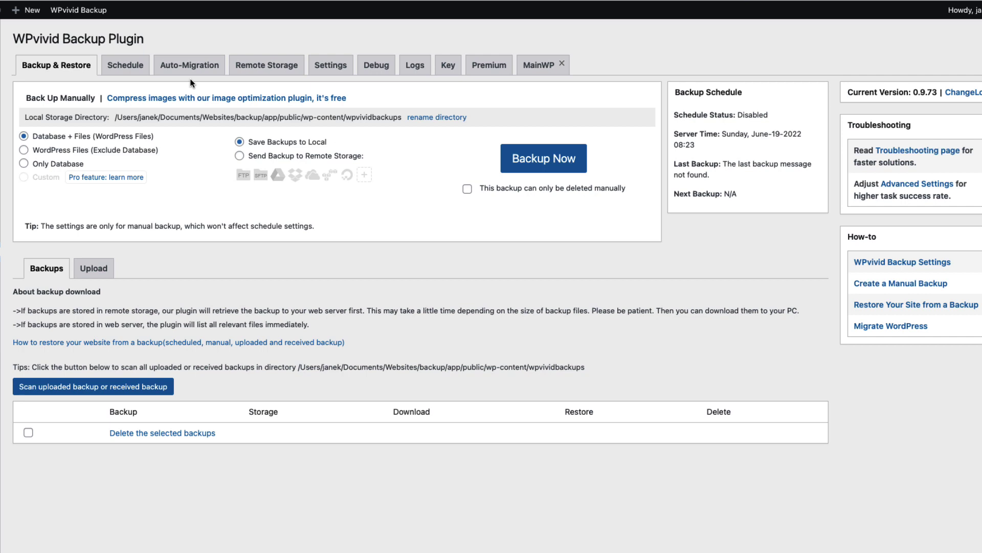
- Start Google Drive authentication from WPvivid's Remote Storage settings
left_click(272, 68)
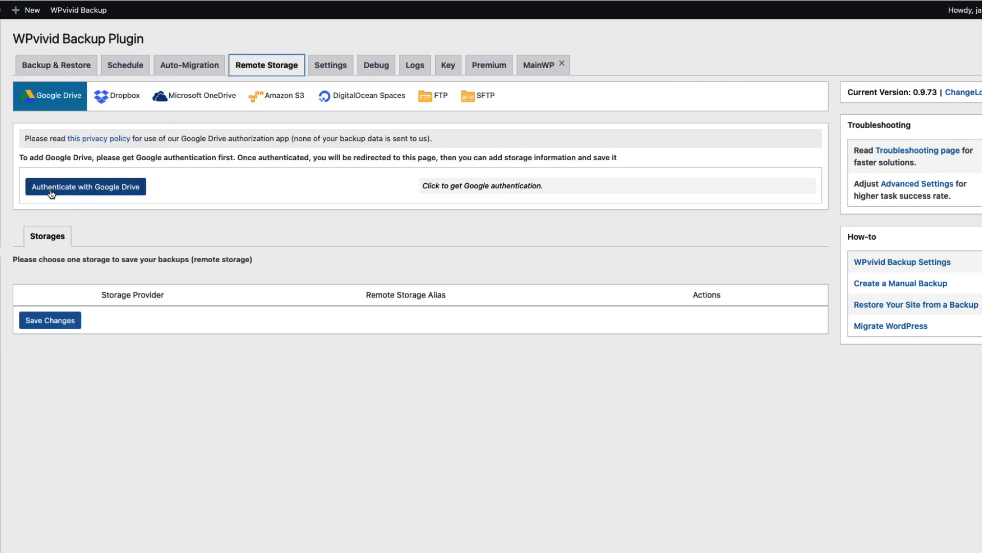
left_click(110, 188)
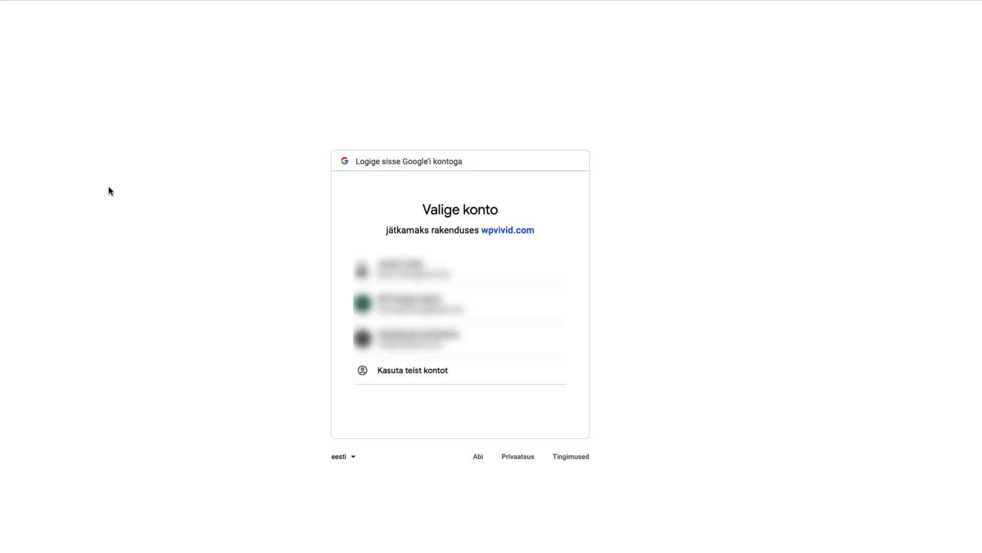
- Choose the Google account and grant wpvivid.com access to Google Drive
left_click(379, 266)
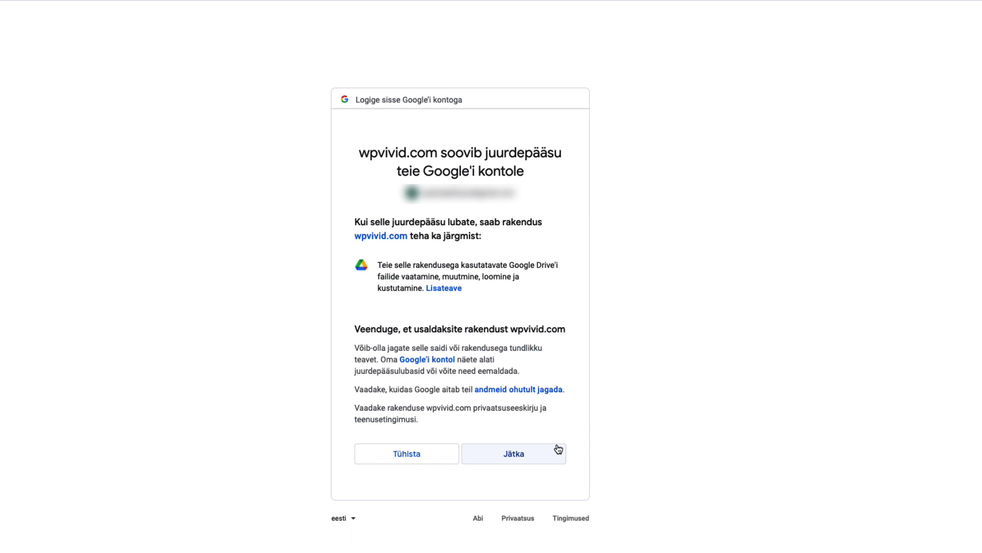
left_click(515, 454)
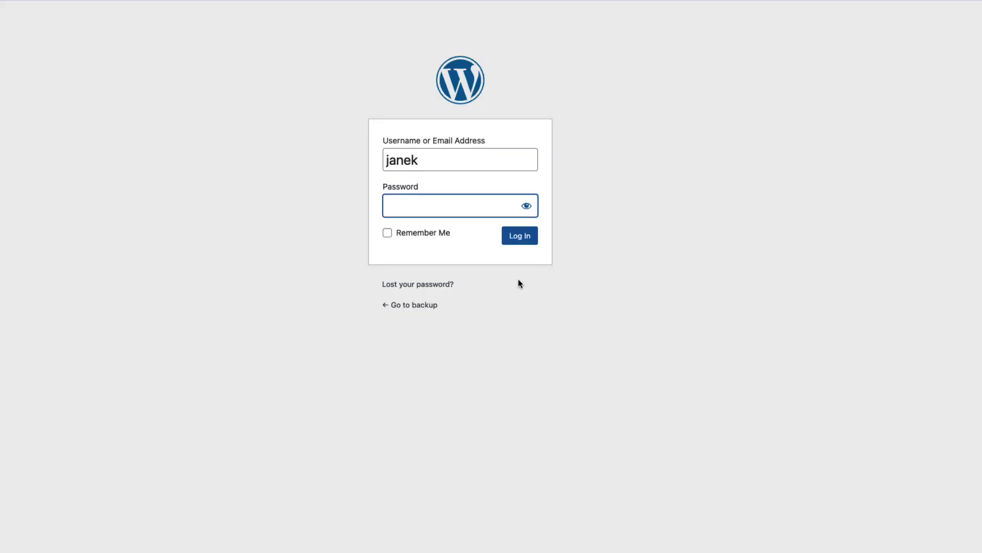
- Log back in and add Google Drive storage 'WP-Vividbackup' using directory root/wpvivid_backup
type("****")
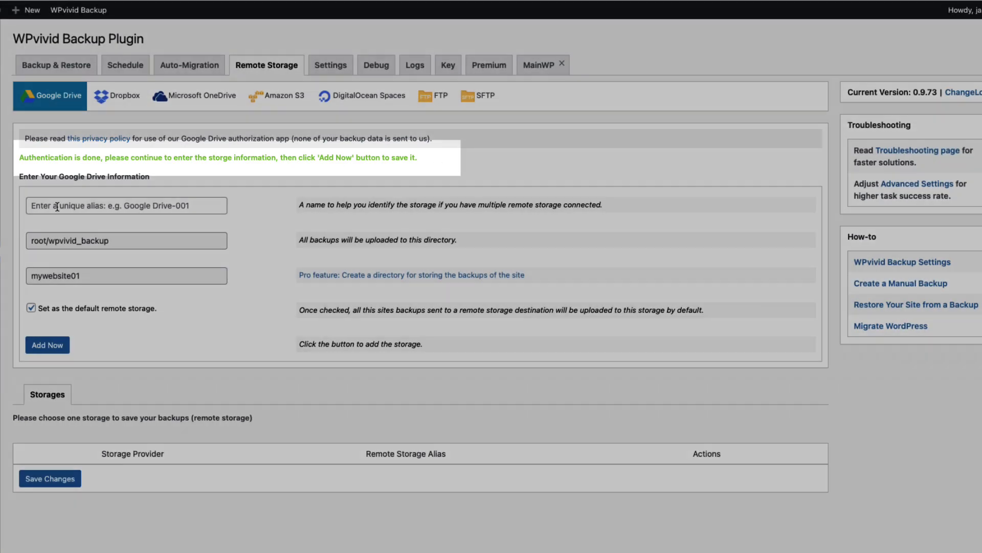
left_click(58, 205)
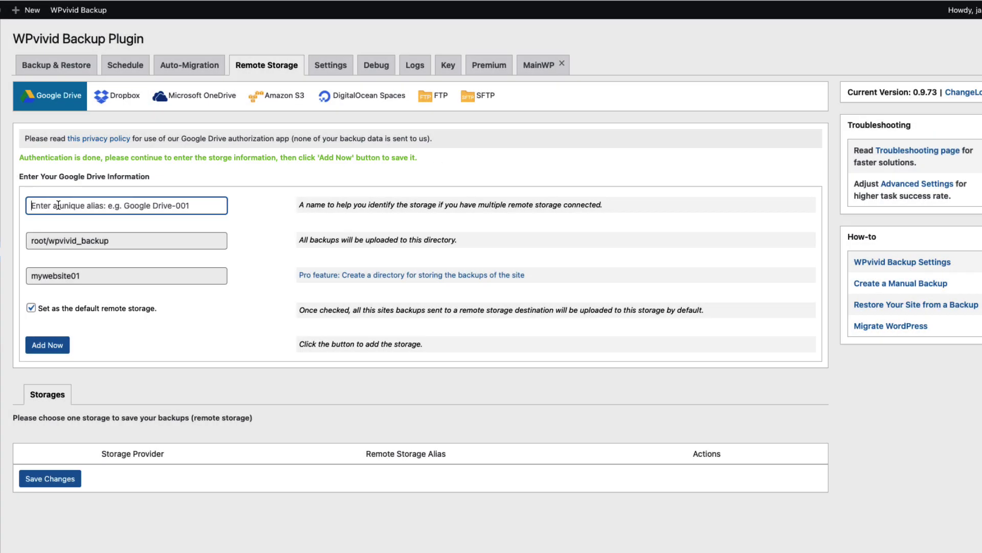
type("WP-Vividbackup")
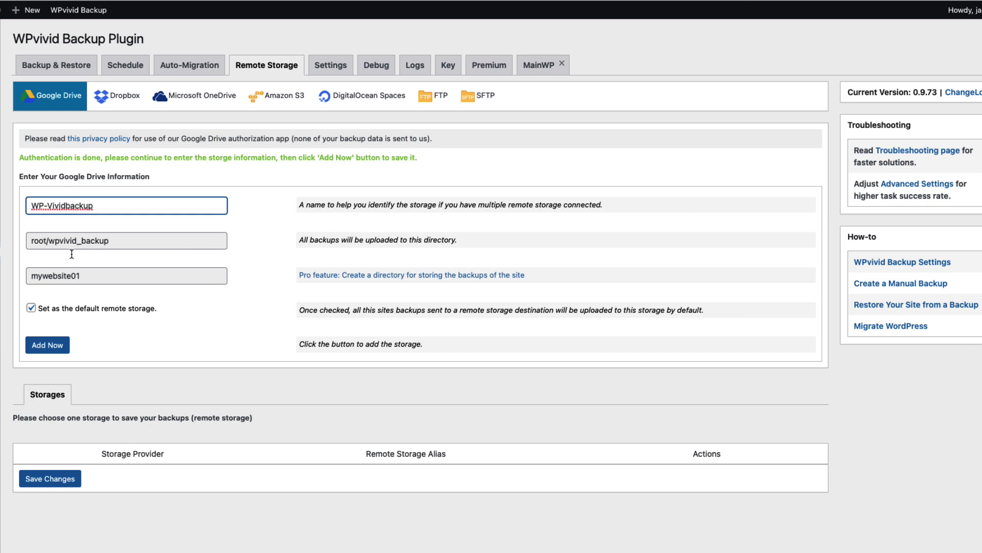
left_click_drag(459, 241, 293, 242)
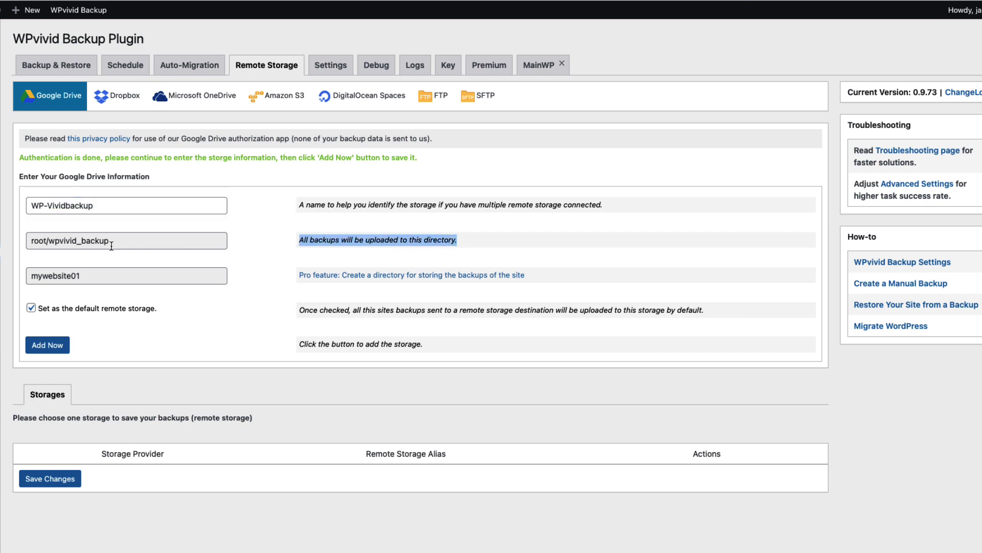
left_click_drag(109, 240, 29, 240)
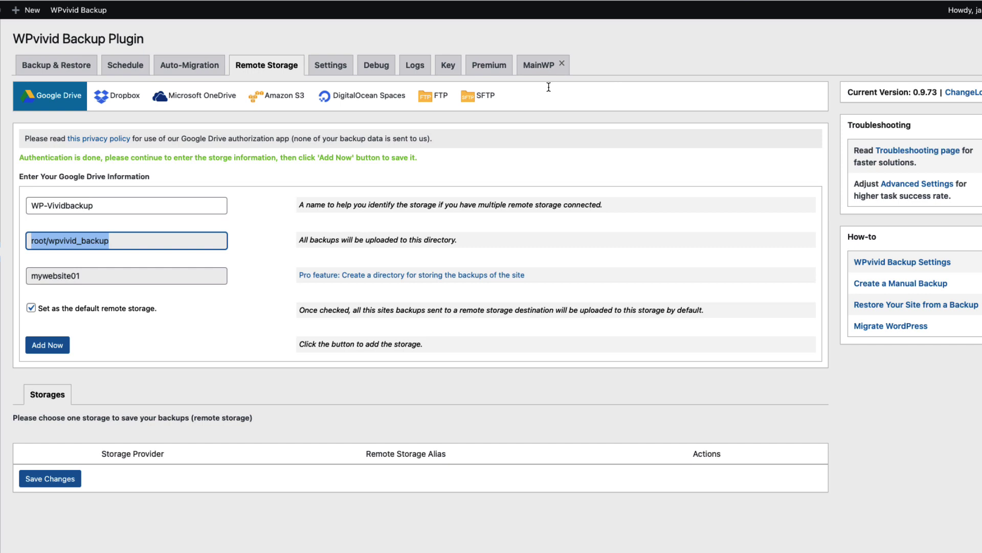
left_click(47, 345)
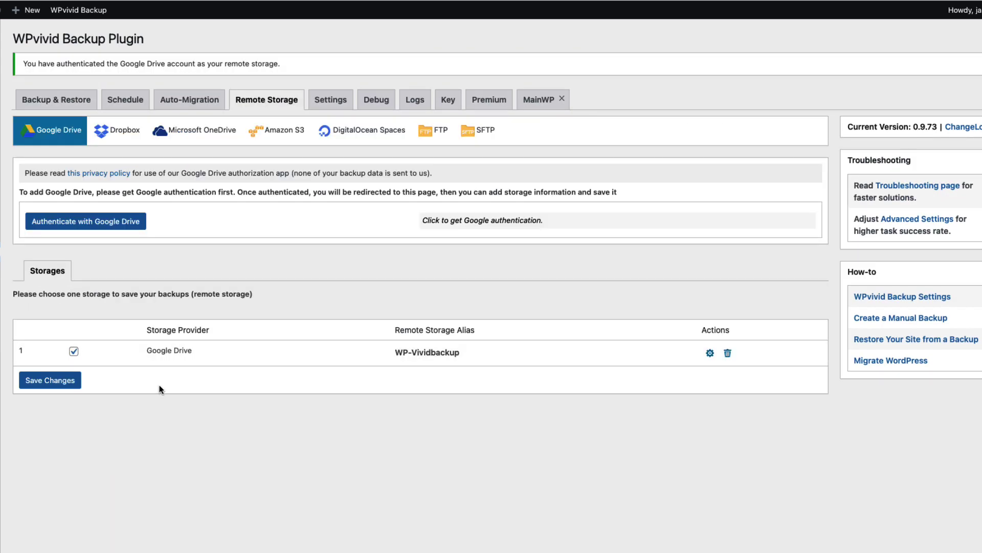
- Authenticate Dropbox and allow WPvivid access to its own Dropbox folder
left_click(118, 131)
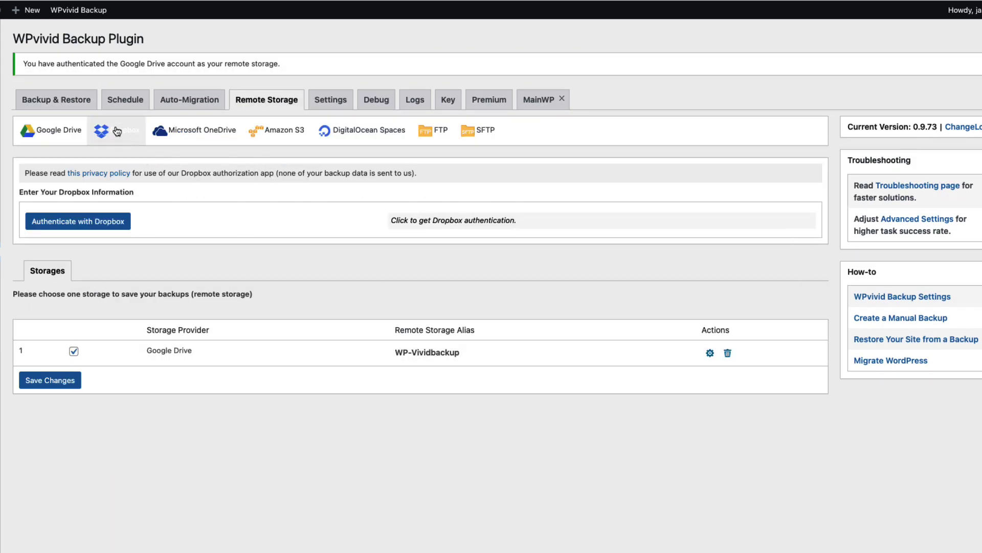
left_click(77, 224)
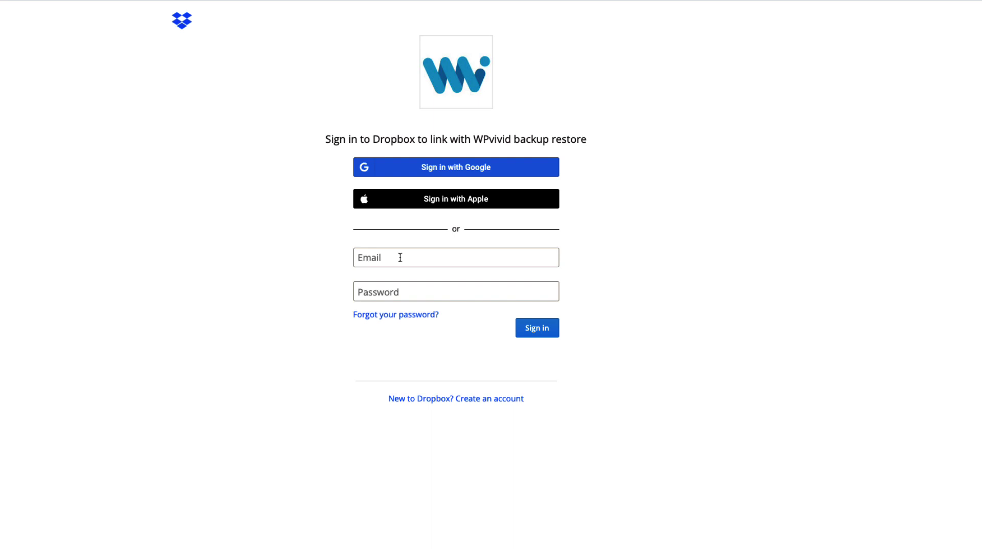
left_click(400, 256)
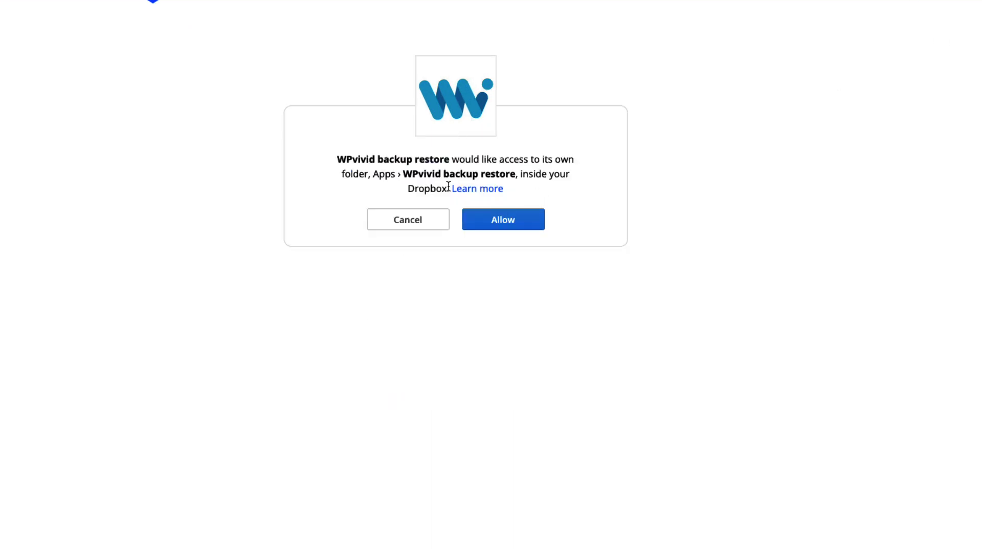
left_click(508, 217)
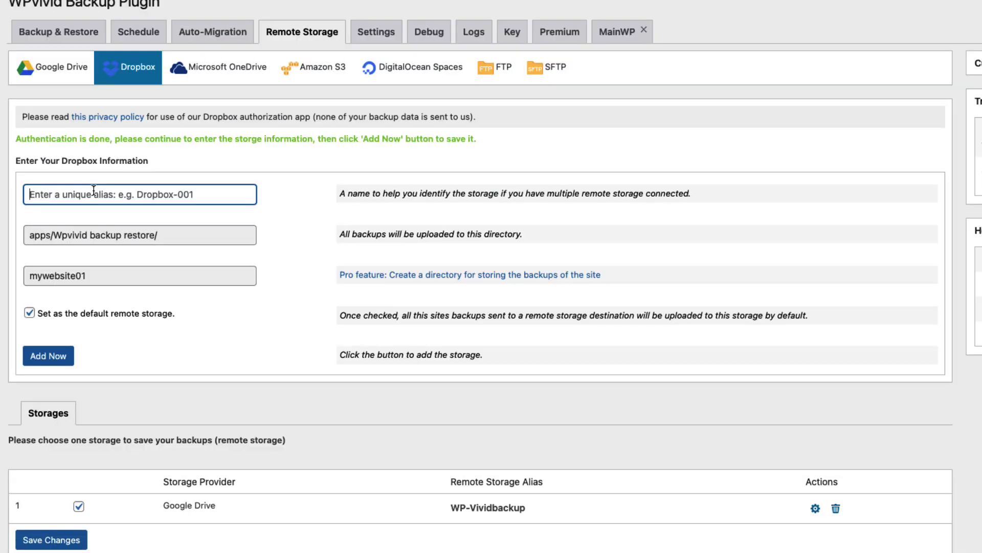
- Add the Dropbox storage with the alias 'Wp-Vivid-Backup'
type("Wp")
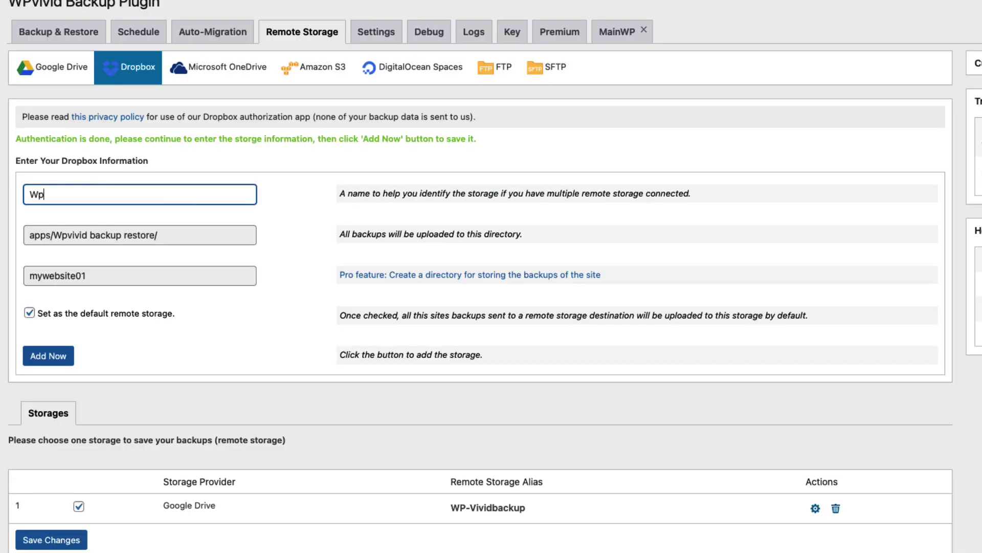
type("-")
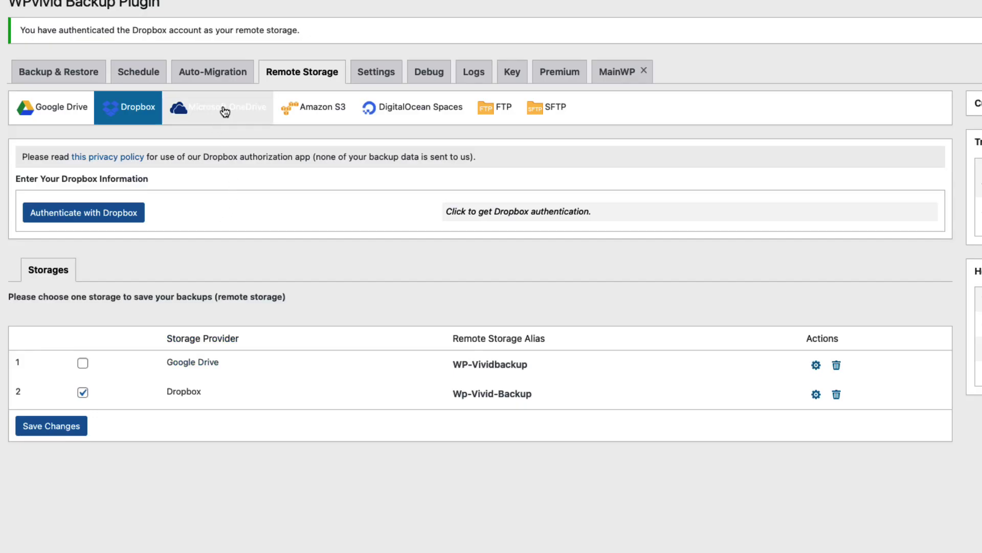
- Complete OneDrive authorization and log back into WordPress with the account password
left_click(224, 112)
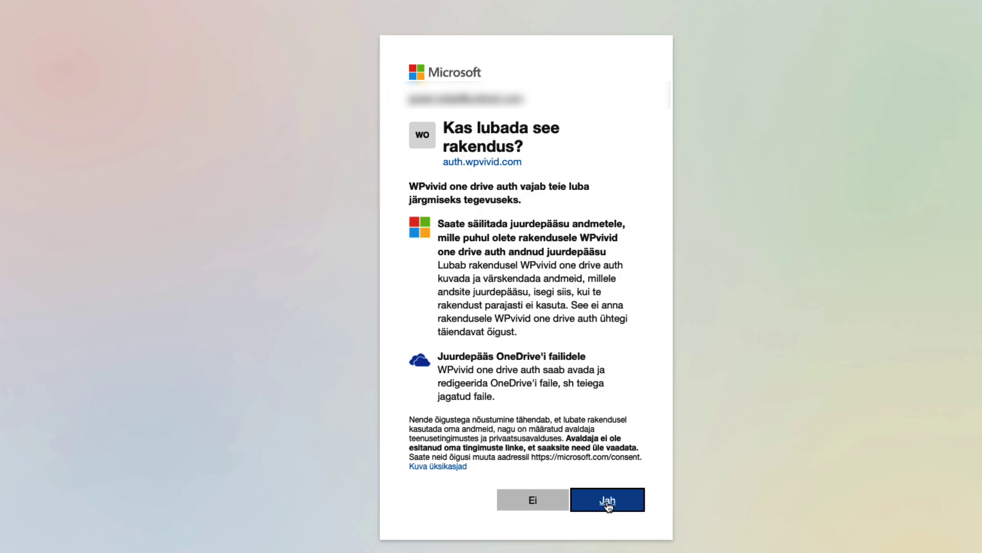
type("•••••••••")
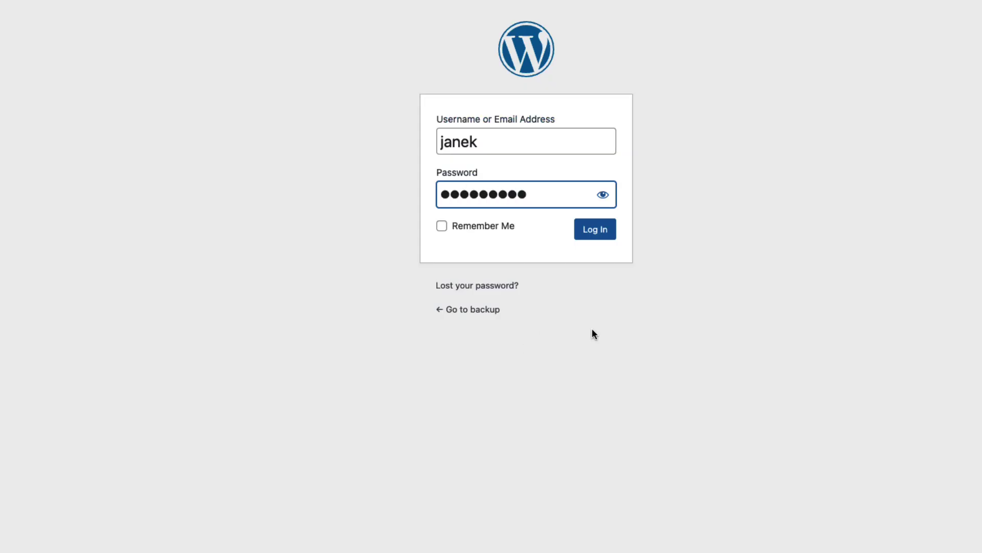
left_click(594, 230)
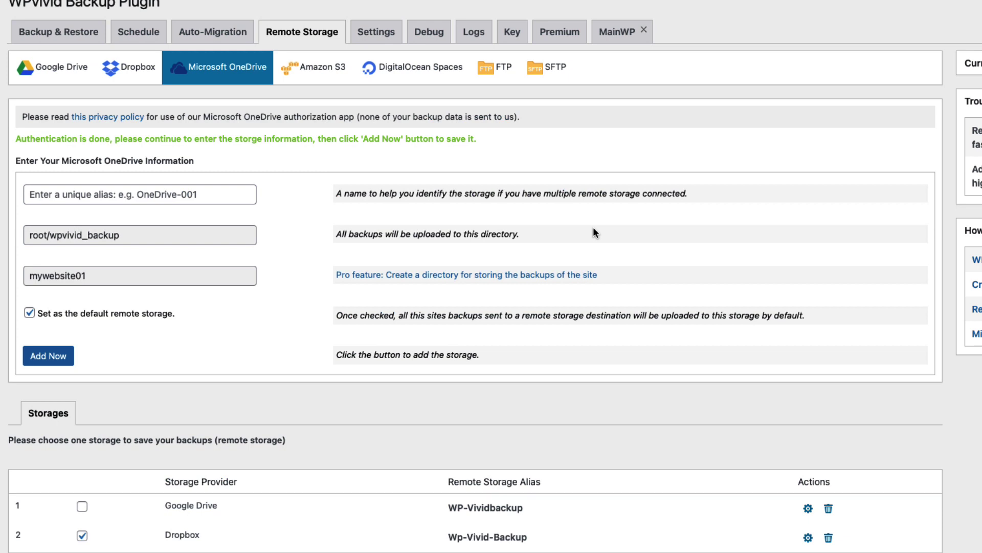
- Try adding OneDrive as 'Wp-Vivid-Backup', which is rejected as Dropbox already uses it
left_click(71, 197)
type("Wp-Vivid")
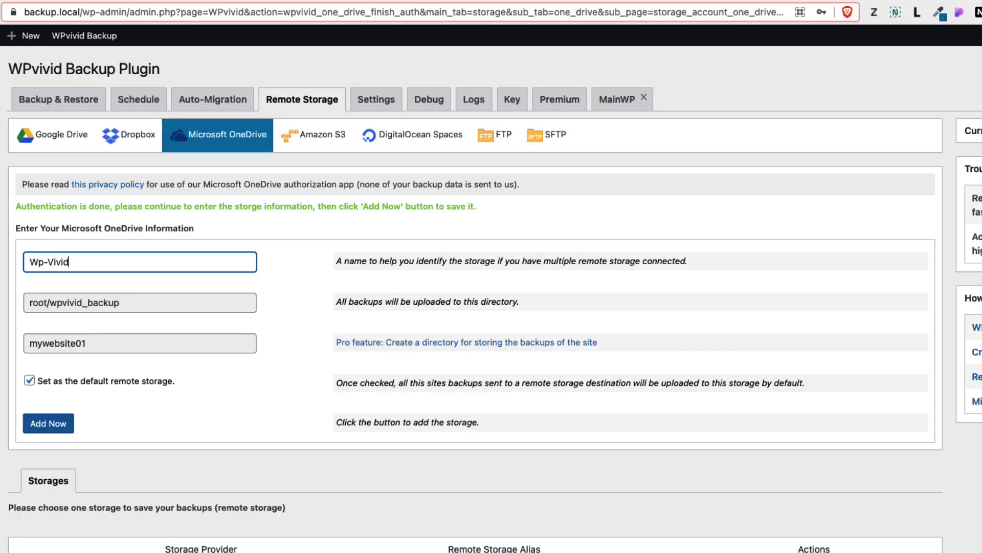
type("-Backup")
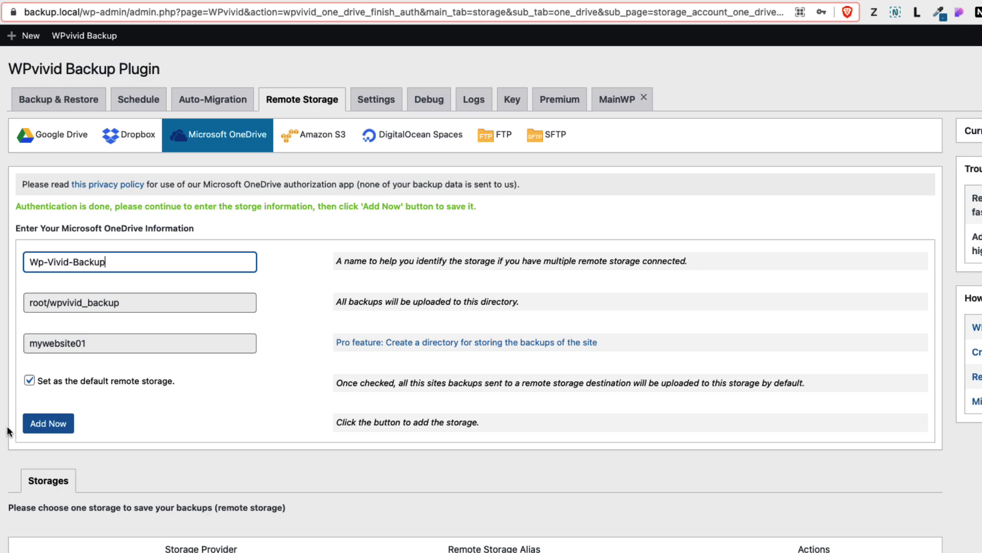
left_click(46, 428)
key("Return")
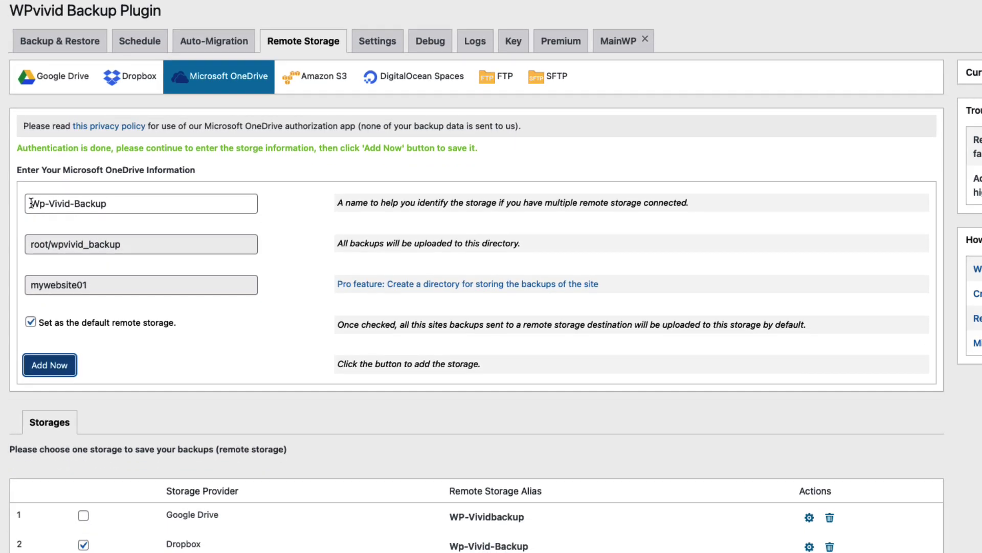
triple_click(140, 263)
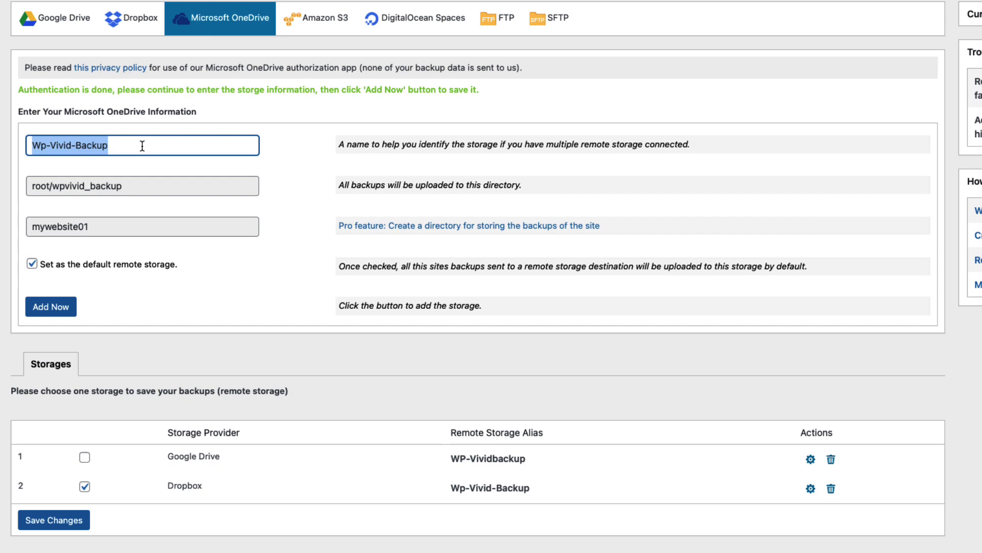
left_click_drag(537, 488, 454, 492)
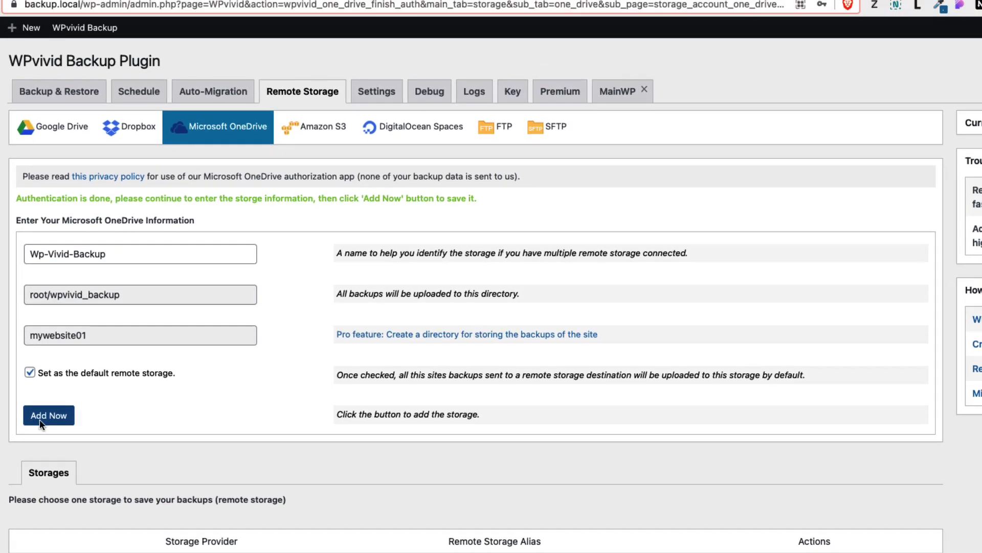
left_click(47, 309)
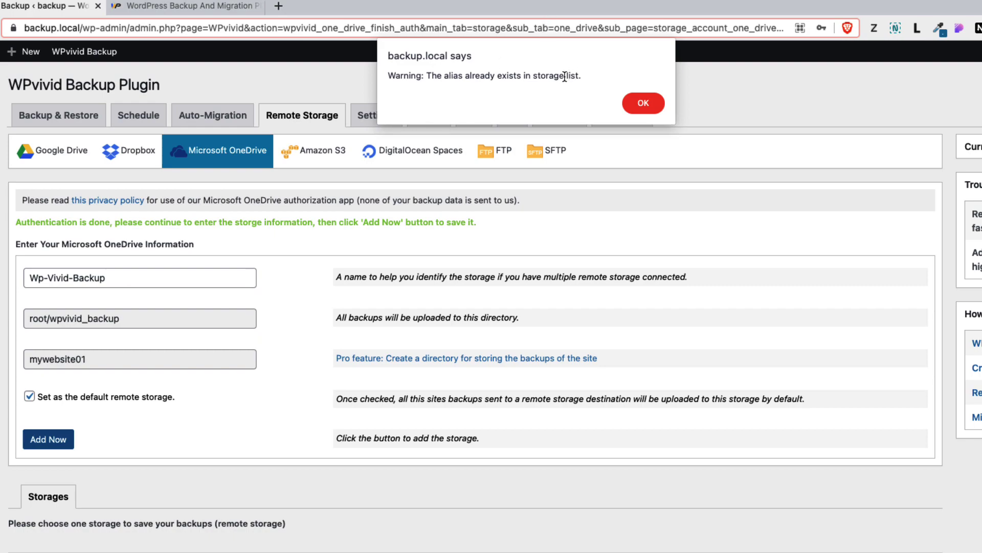
left_click(642, 102)
- Change the alias to 'Wp-Vivid-Onedrive' and add the OneDrive storage
left_click_drag(122, 201, 82, 204)
type("On")
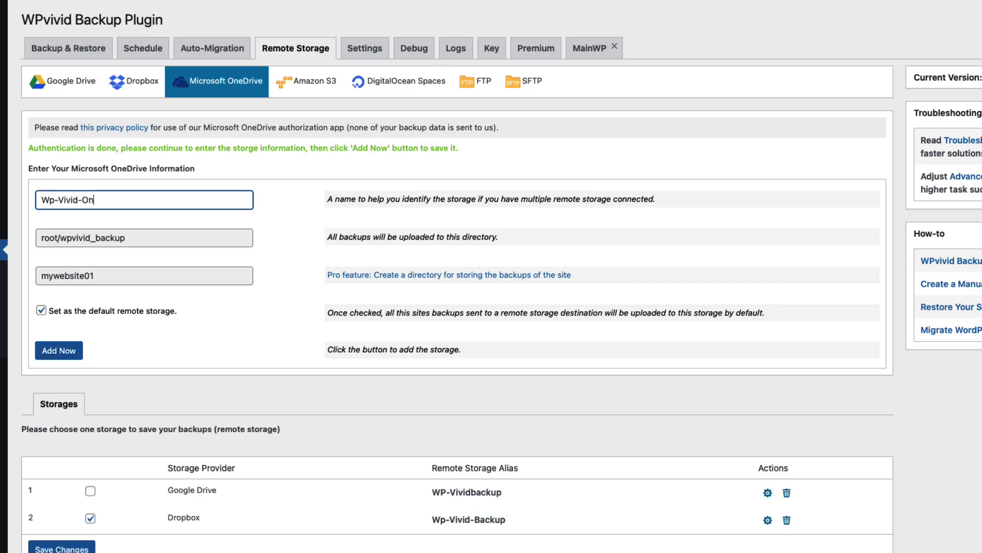
type("edrive")
left_click(59, 351)
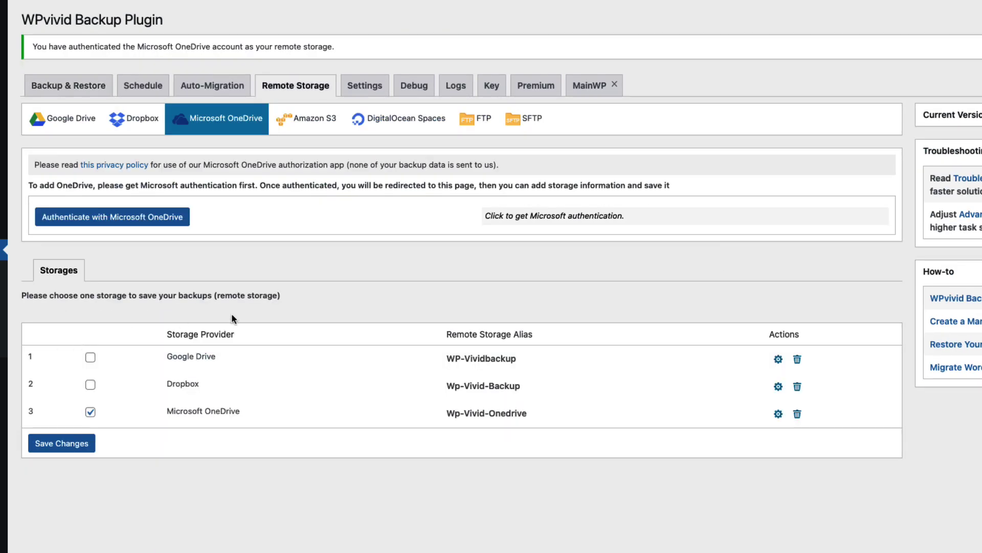
- Review the Amazon S3, DigitalOcean Spaces and SFTP forms, ending on the FTP form
left_click(316, 130)
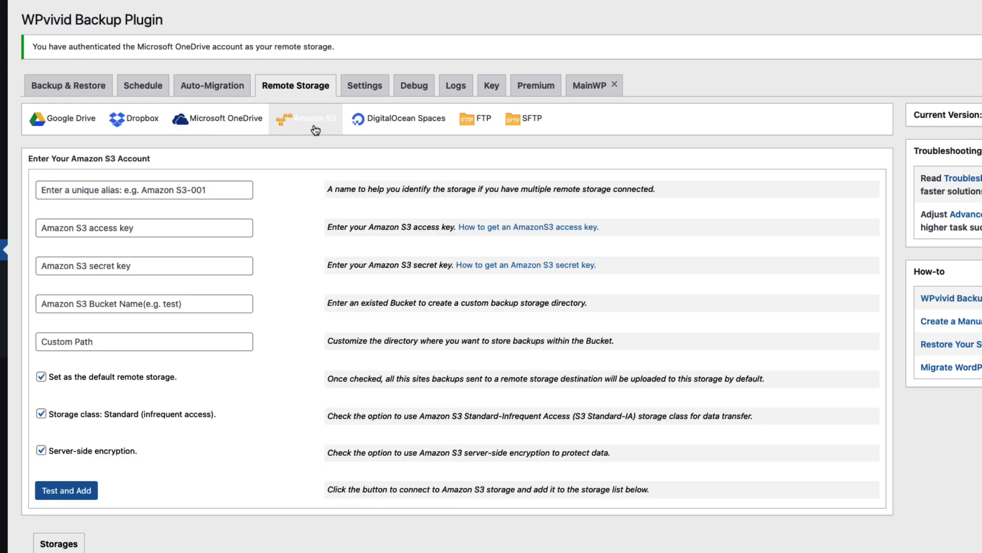
left_click(372, 126)
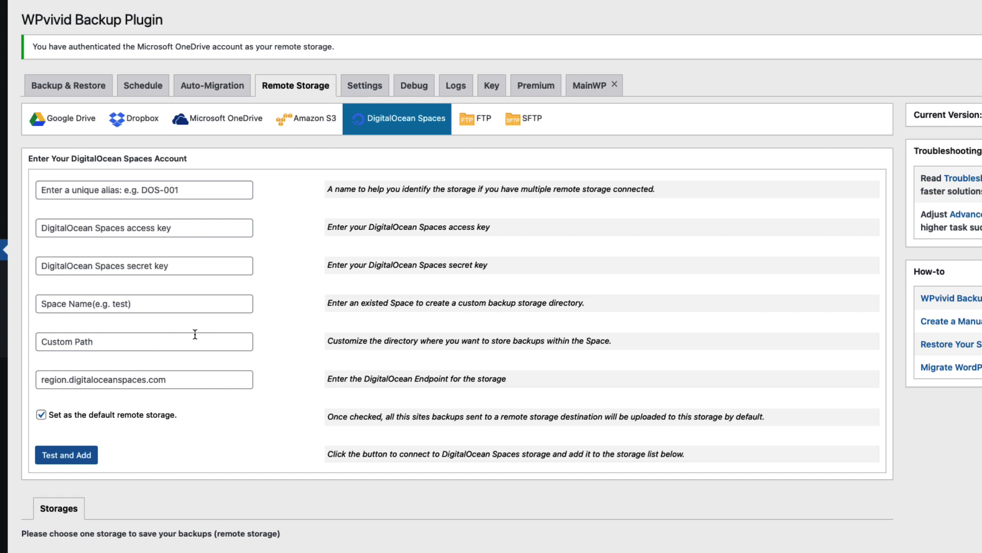
left_click(310, 123)
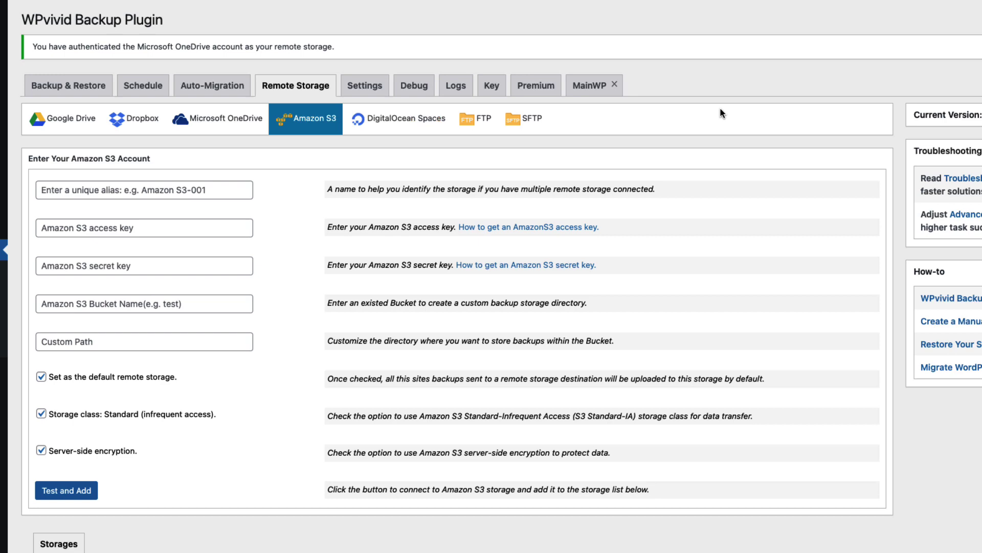
left_click(484, 126)
left_click(513, 120)
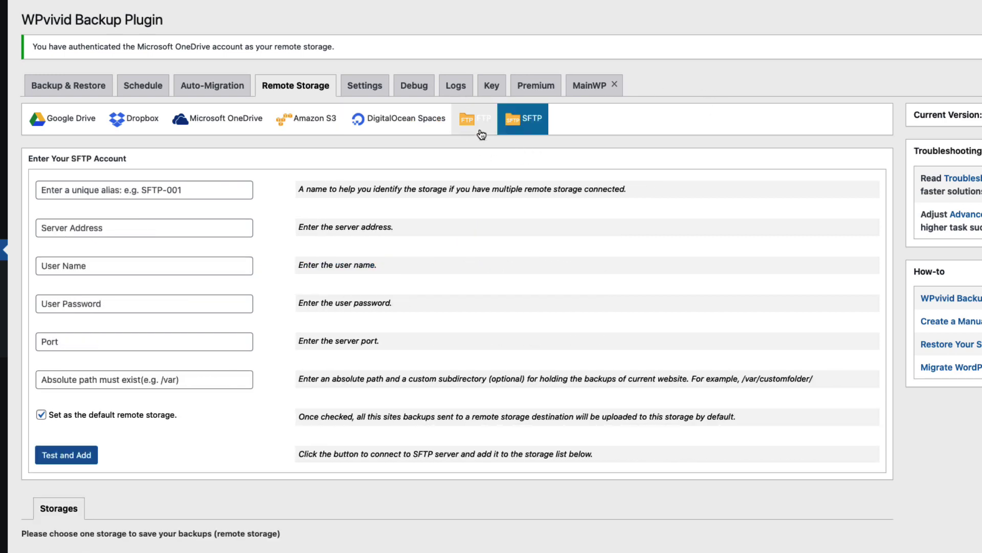
left_click(477, 129)
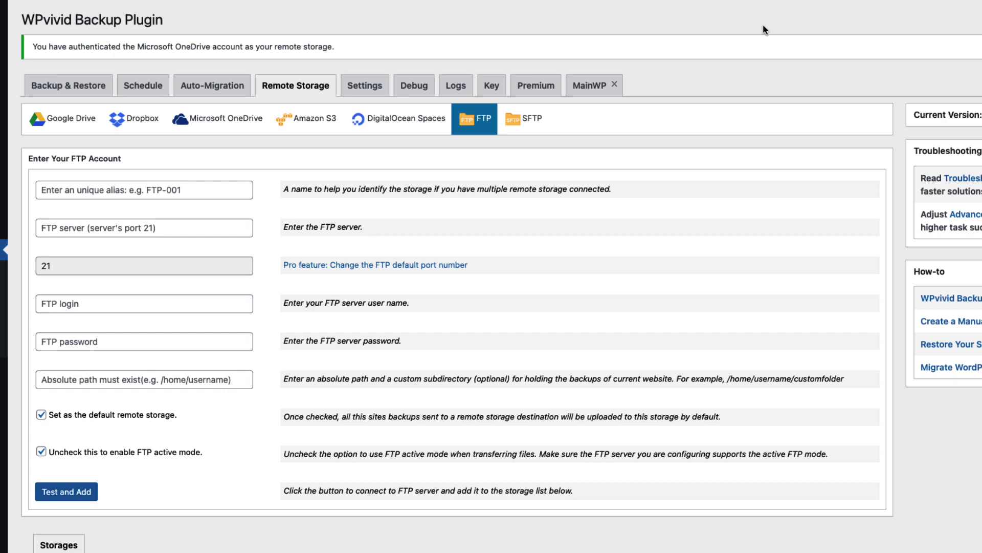
scroll(254, 169, "down", 5)
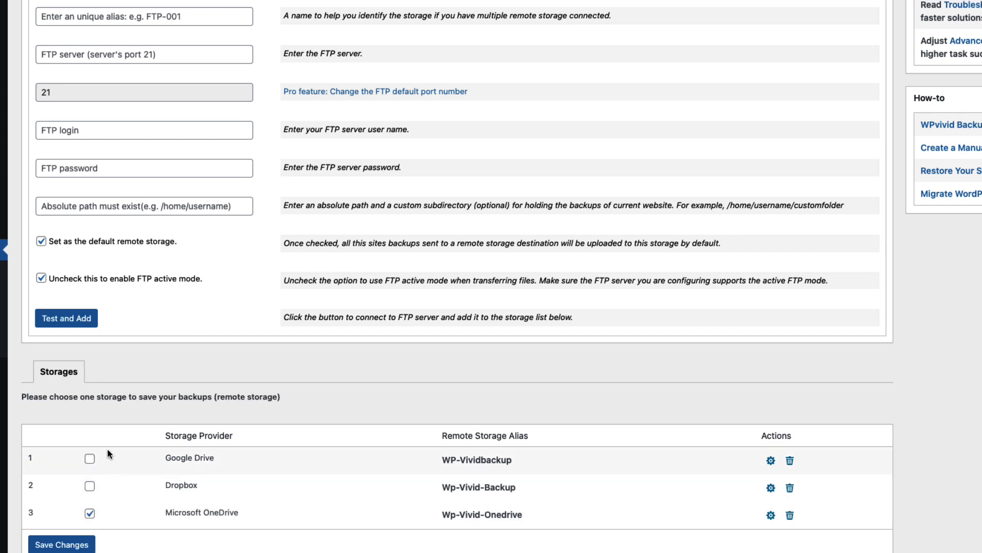
- Make Google Drive (WP-Vividbackup) the default remote storage, save it, and open its edit form
left_click(90, 458)
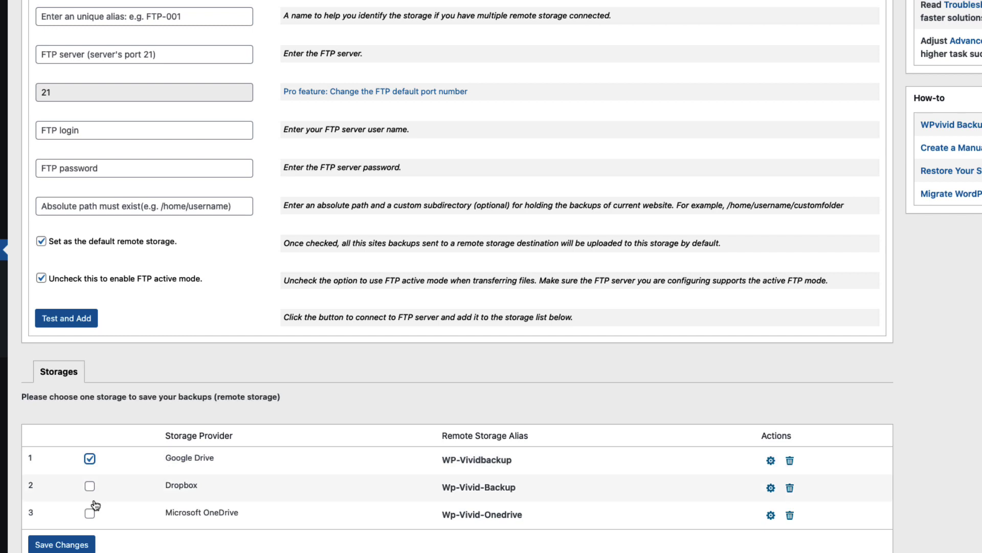
left_click(70, 546)
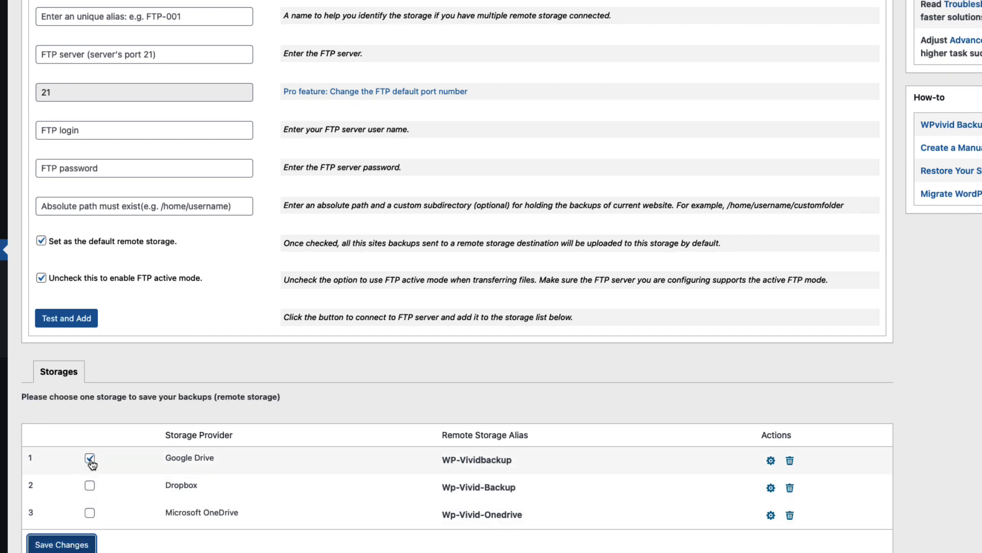
left_click(771, 460)
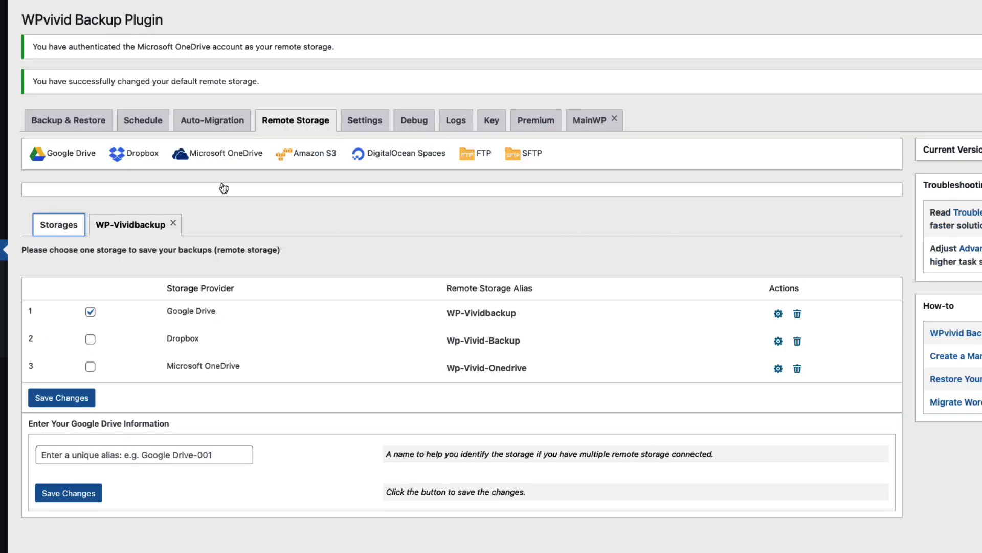
- Set the manual Database + Files backup to send to remote storage instead of local
left_click(61, 122)
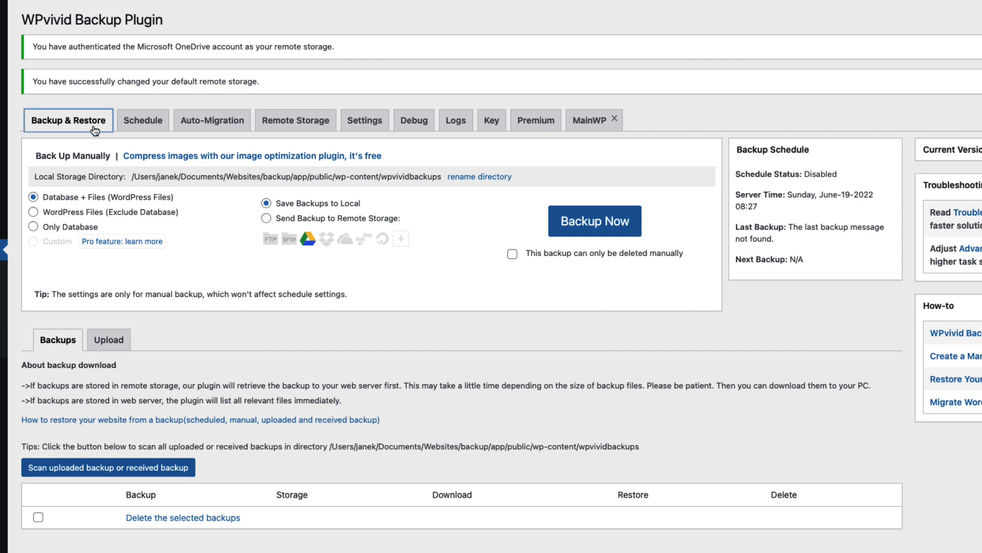
left_click(266, 219)
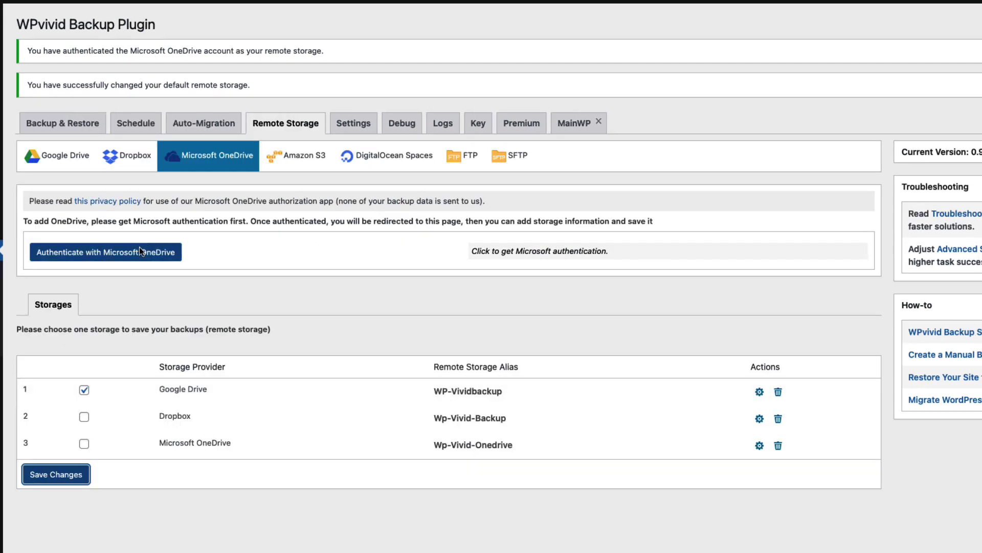
left_click(70, 122)
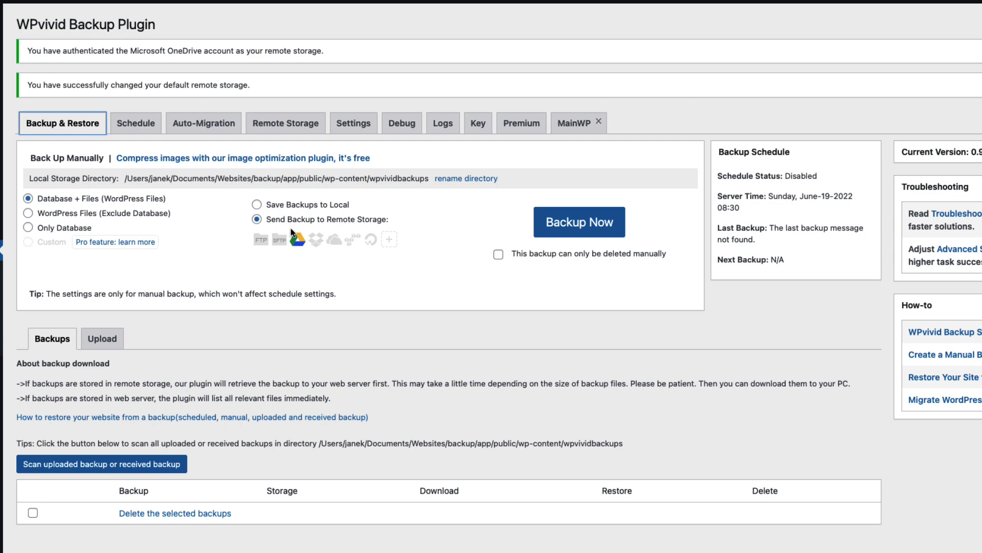
- Switch the default remote storage to OneDrive, then Dropbox, and check the backup destination
left_click(285, 124)
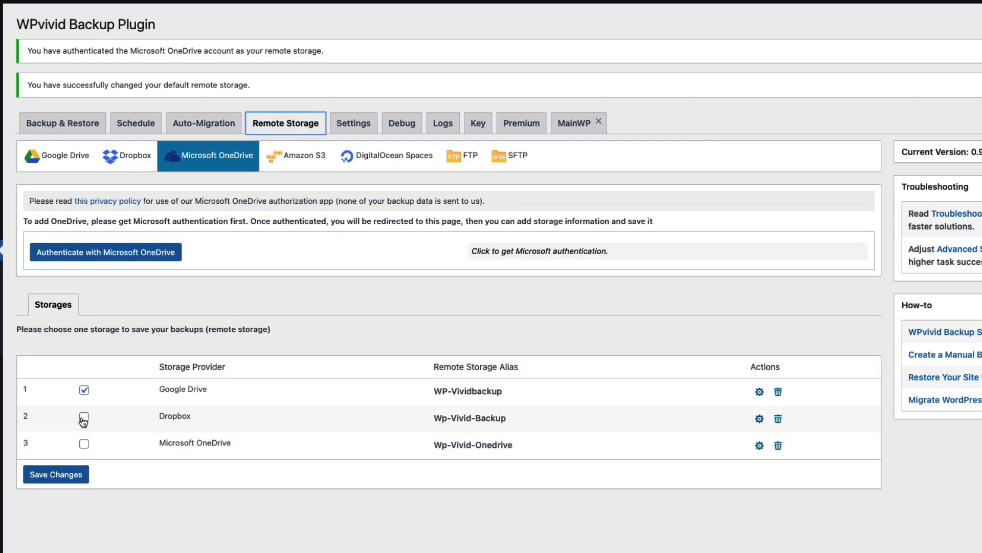
left_click(84, 444)
left_click(77, 473)
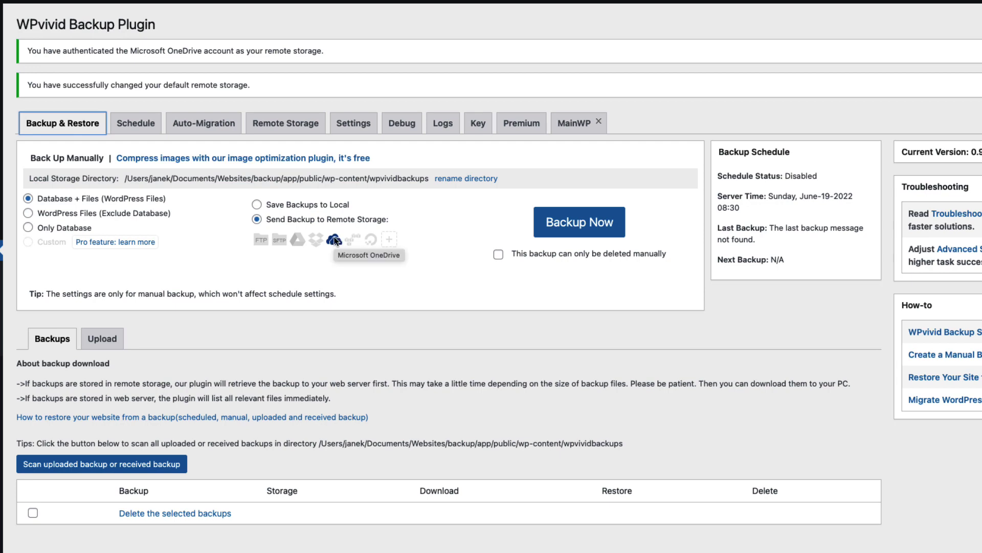
left_click(287, 126)
left_click(85, 415)
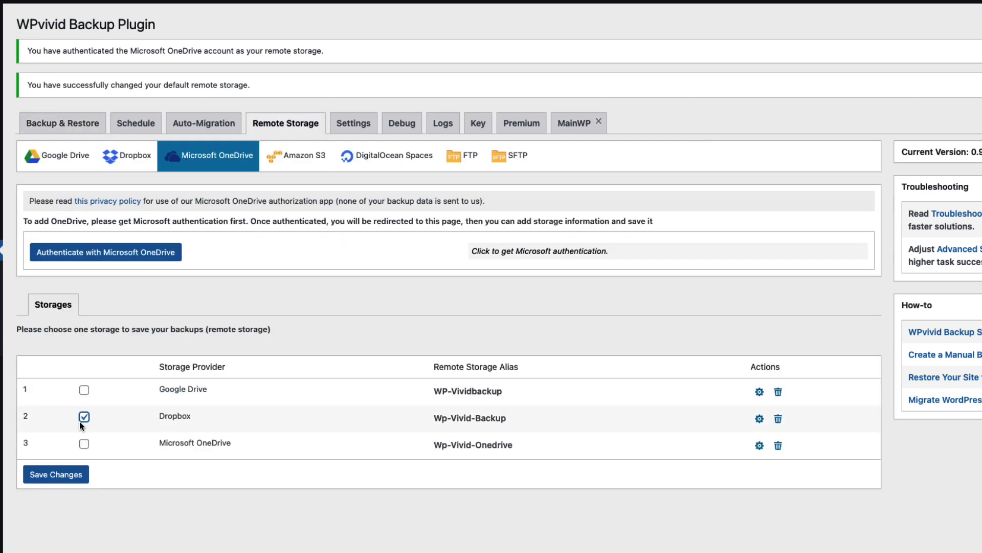
left_click(77, 475)
left_click(74, 134)
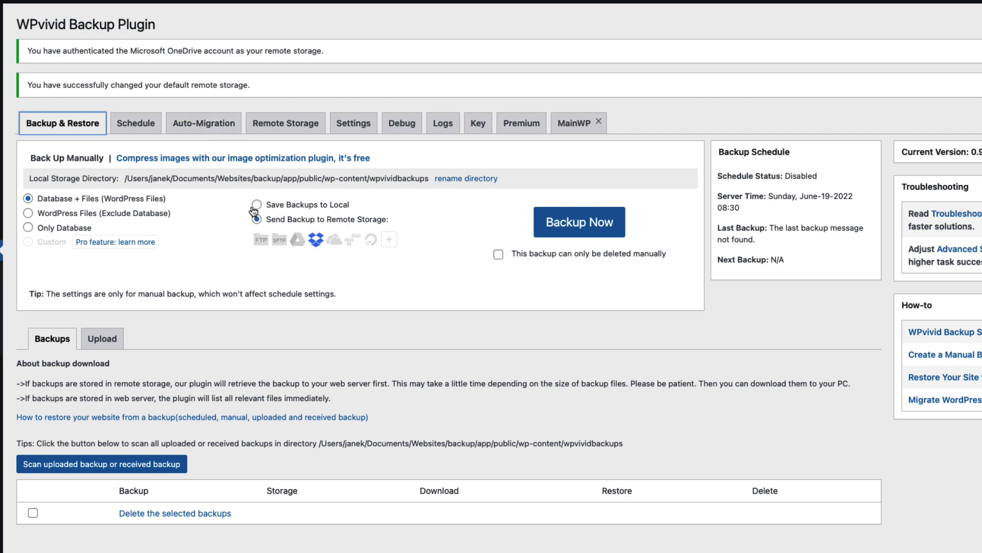
- Make Google Drive the default remote storage again for the manual backup
left_click(293, 125)
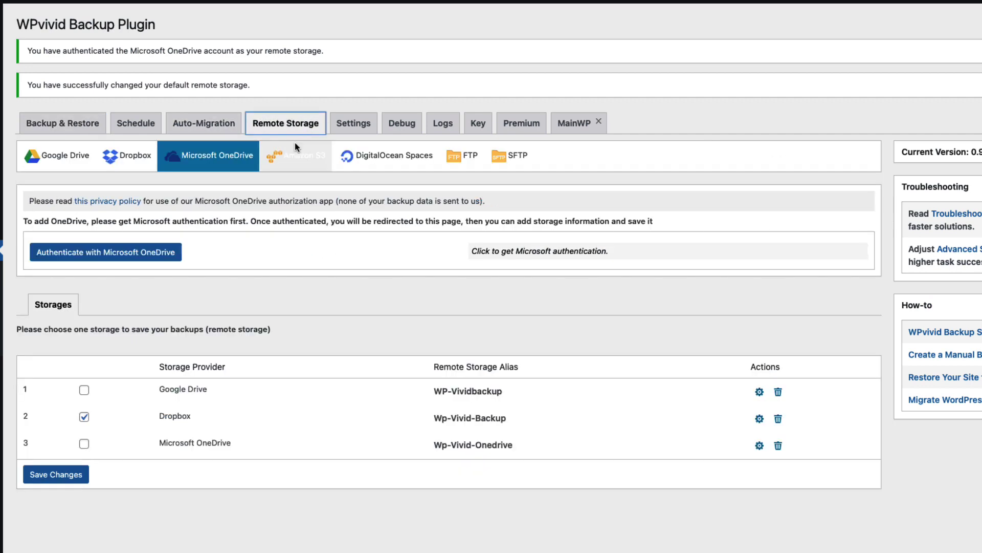
left_click(84, 390)
left_click(66, 475)
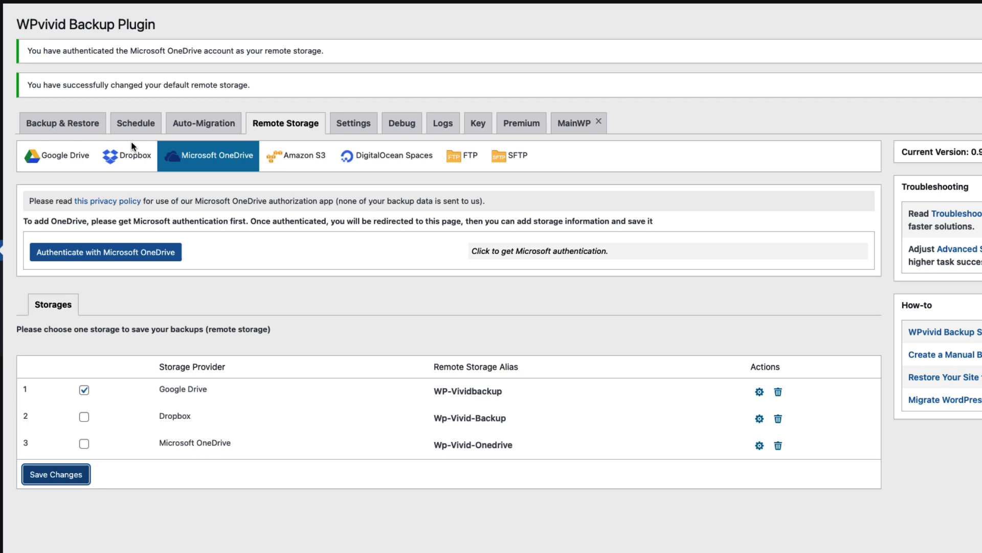
left_click(47, 128)
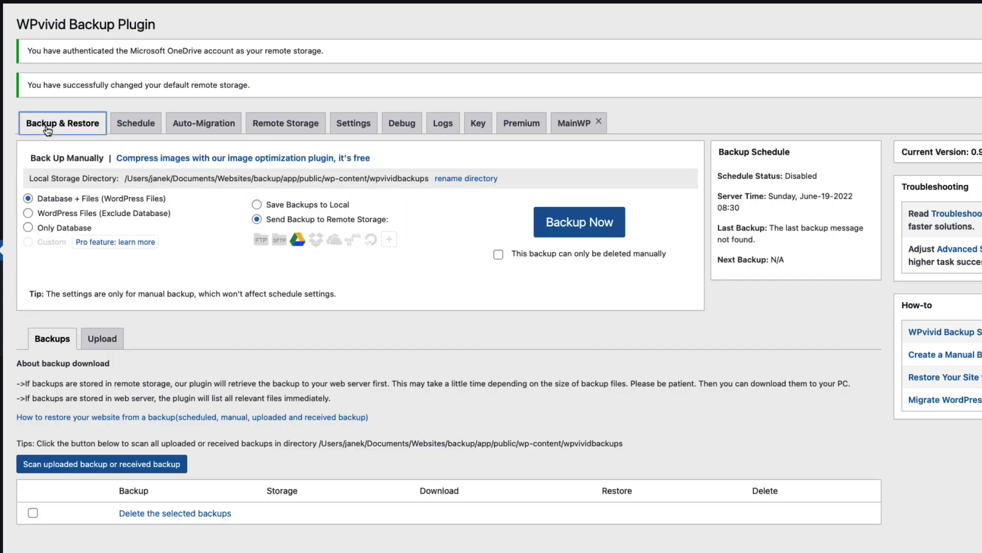
- Run the backup to Google Drive and find the Jun-19-2022 08:33 backup in the Backups list
left_click(568, 228)
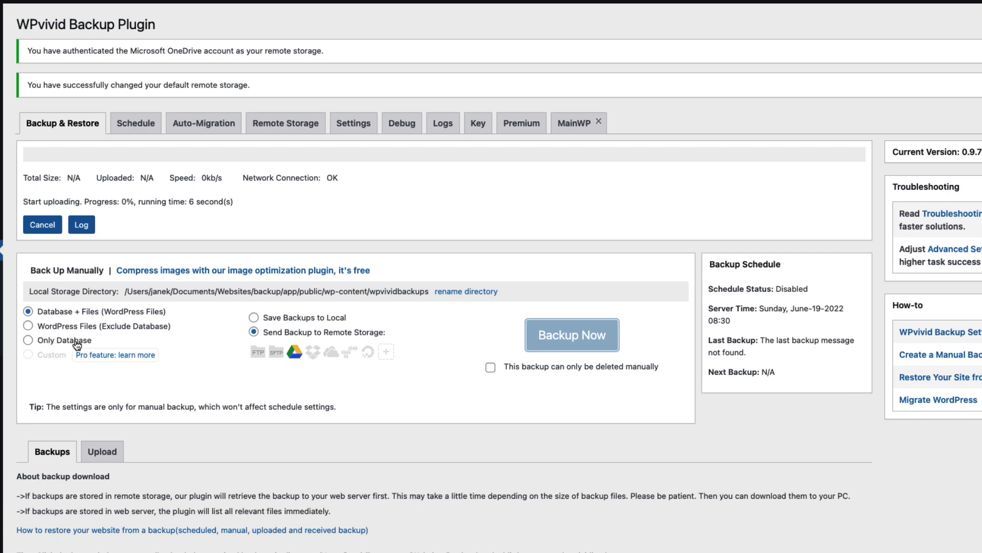
scroll(541, 360, "down", 2)
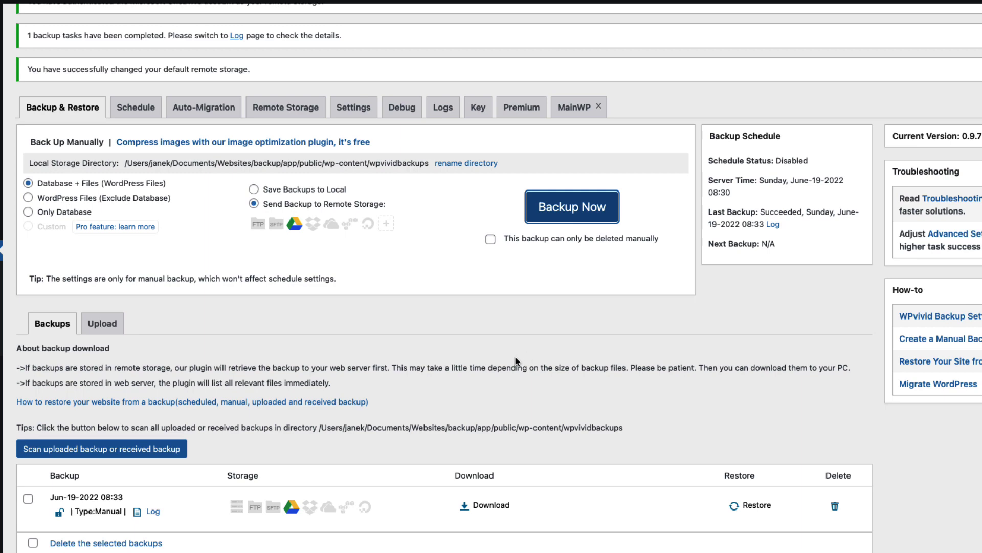
scroll(514, 357, "up", 2)
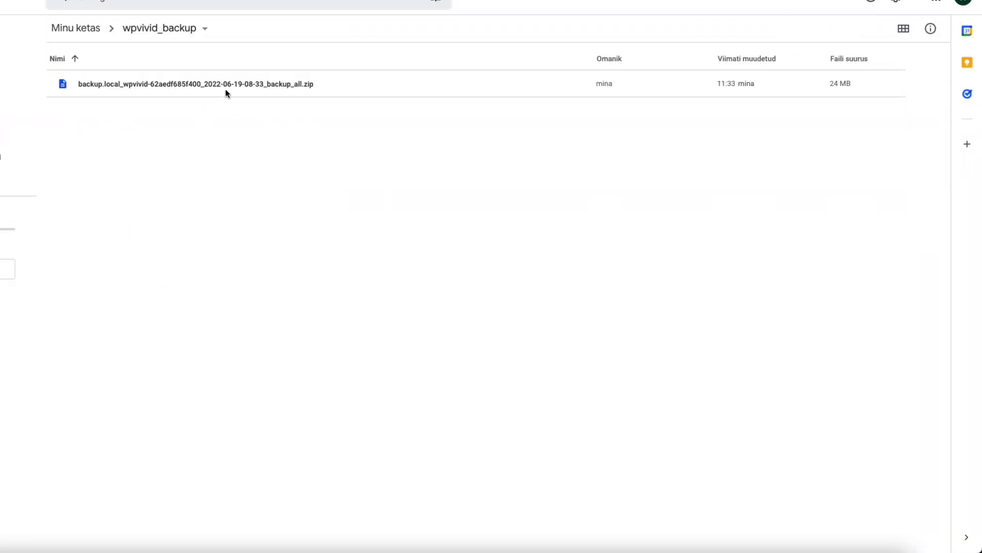
- Inspect the 24 MB backup zip in Google Drive's wpvivid_backup folder and its action menu
left_click(859, 86)
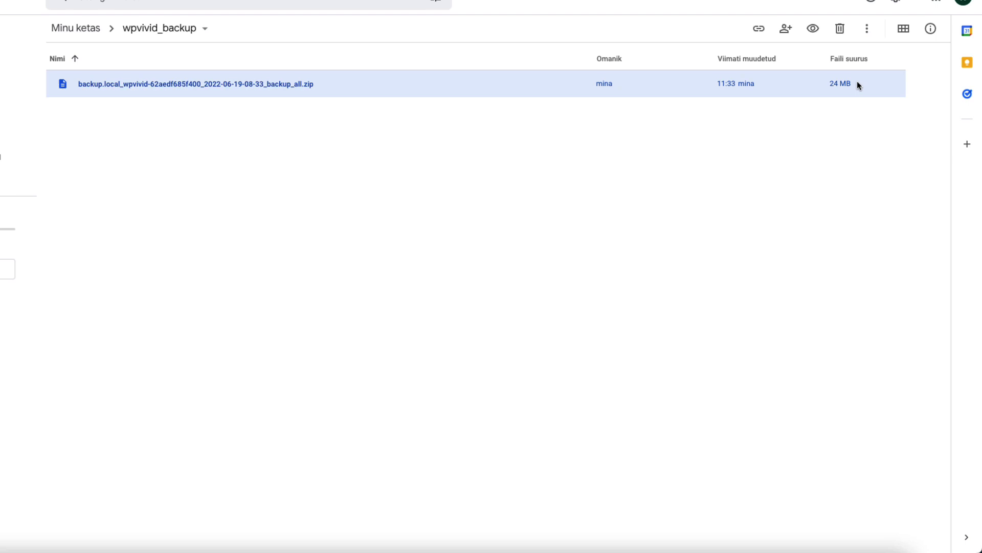
right_click(362, 88)
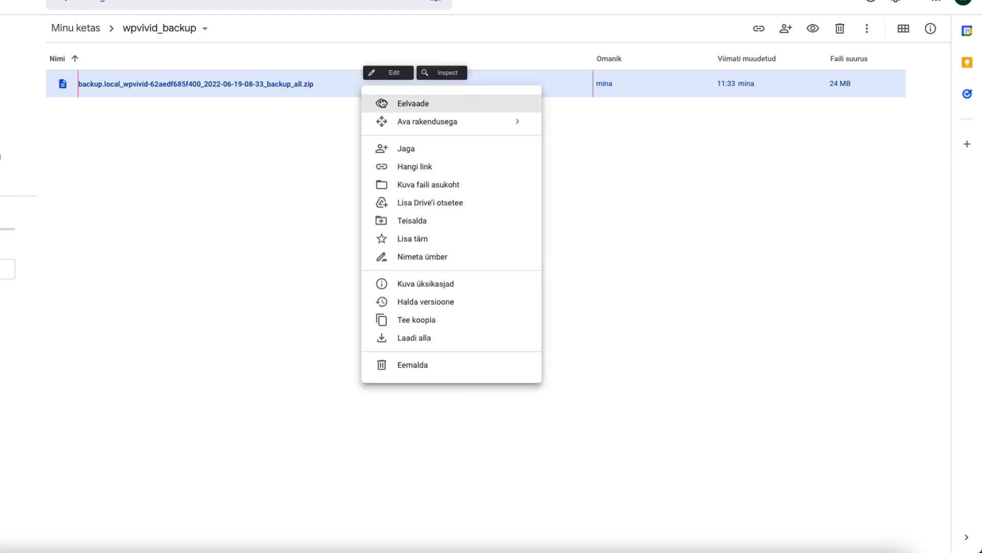
left_click(364, 202)
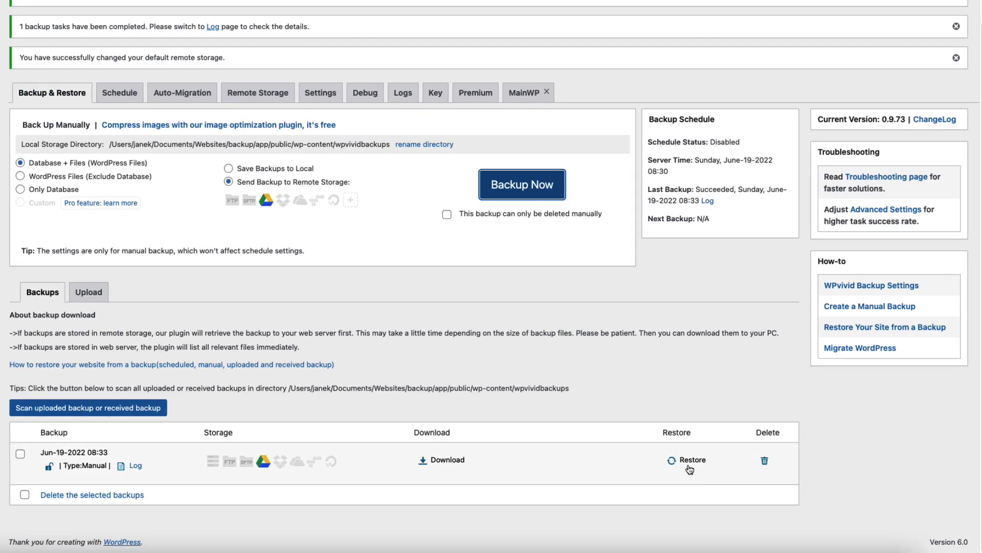
- Activate the Twenty Twenty theme
mouse_move(23, 141)
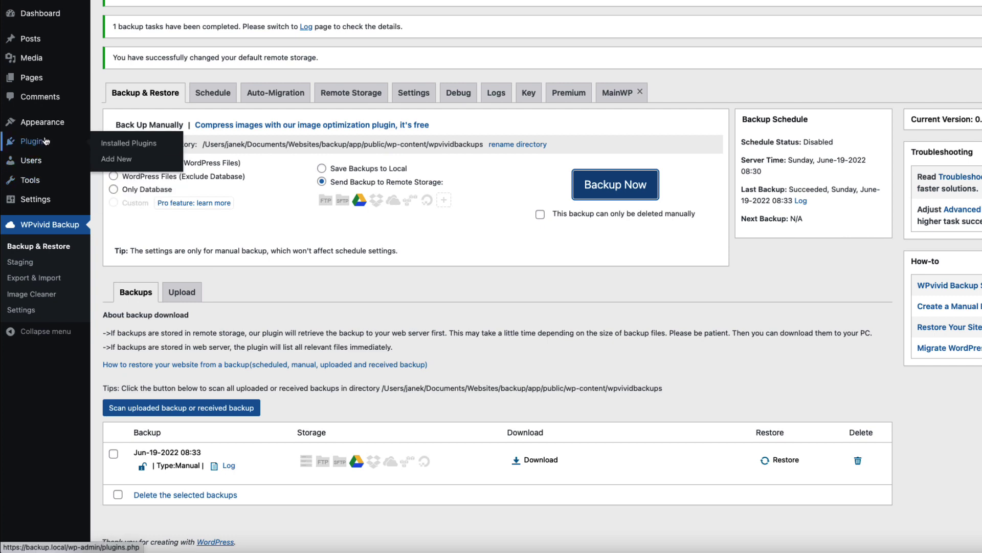
left_click(115, 125)
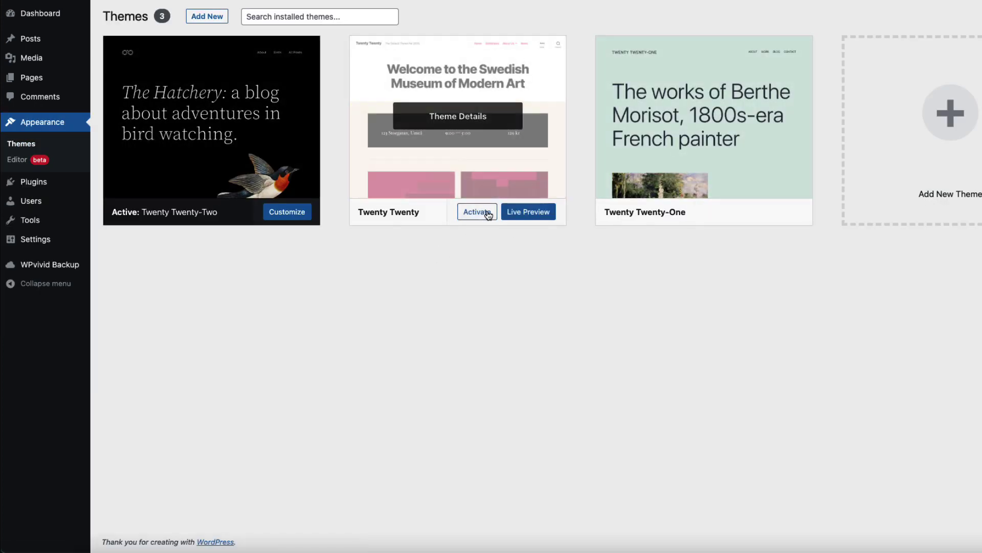
left_click(479, 212)
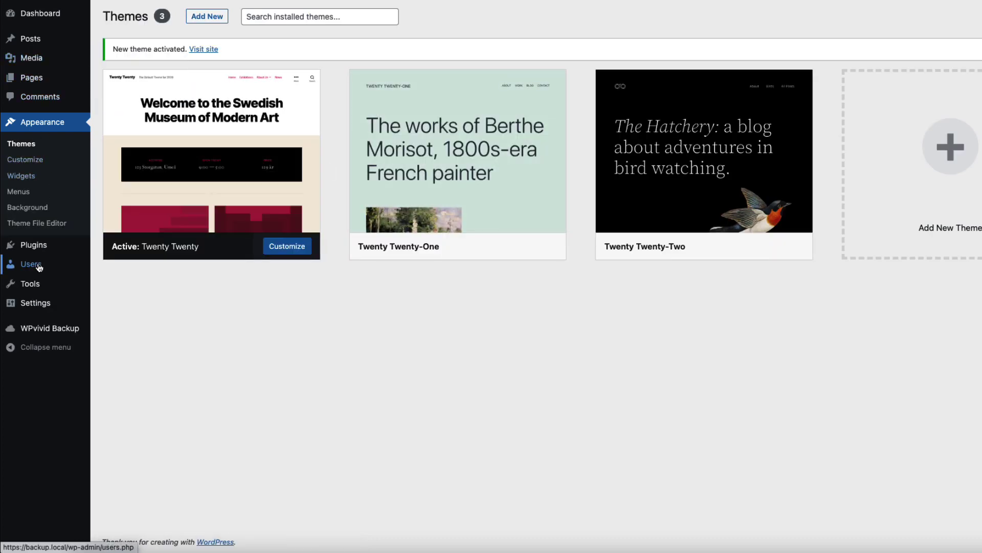
- Publish a new page titled 'A site' with a lorem ipsum paragraph
left_click(101, 96)
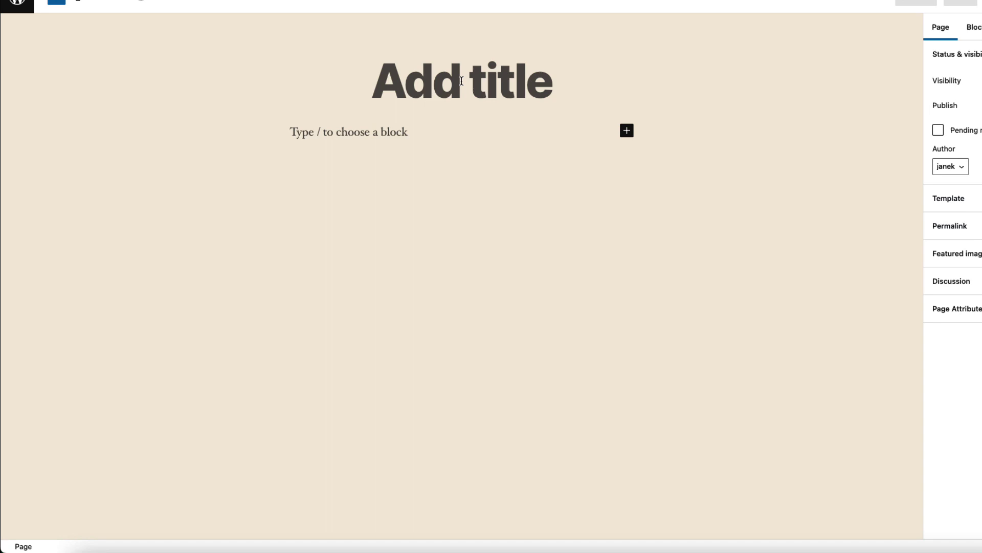
type("A site")
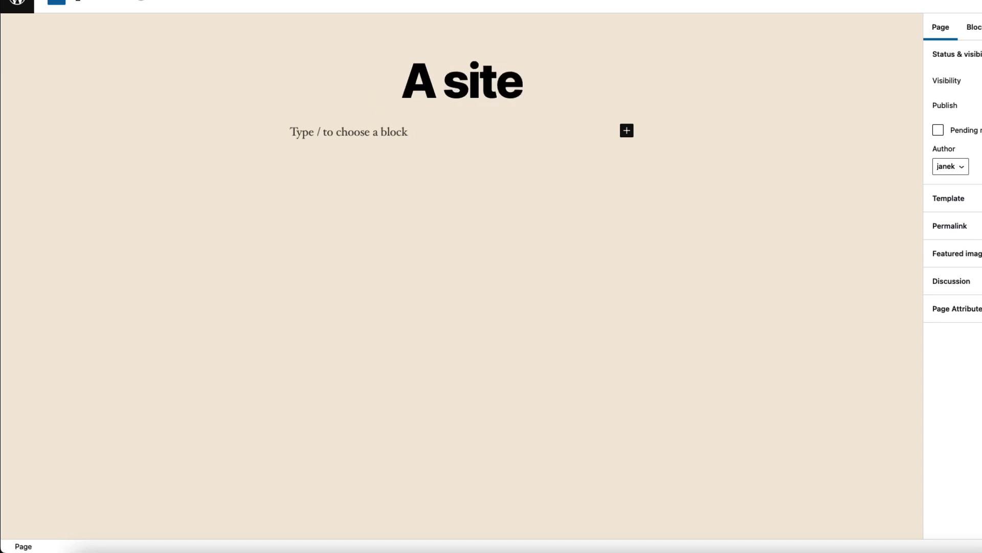
left_click(357, 123)
type("Lorem ipsum dolor sit amet consectetur adipiscing elit sollicitudin, condimentum potenti ullamcorper faucibus tellus inceptos natoque, hac venenatis varius dapibus libero nisl felis. Vestibulum imperdiet quisque justo pharetra lectus, nisl parturient nibh nulla hac, mi vehicula sollicitudin natoque. Tristique massa dictum suspendisse dapibus malesuada dictumst maecenas accumsan")
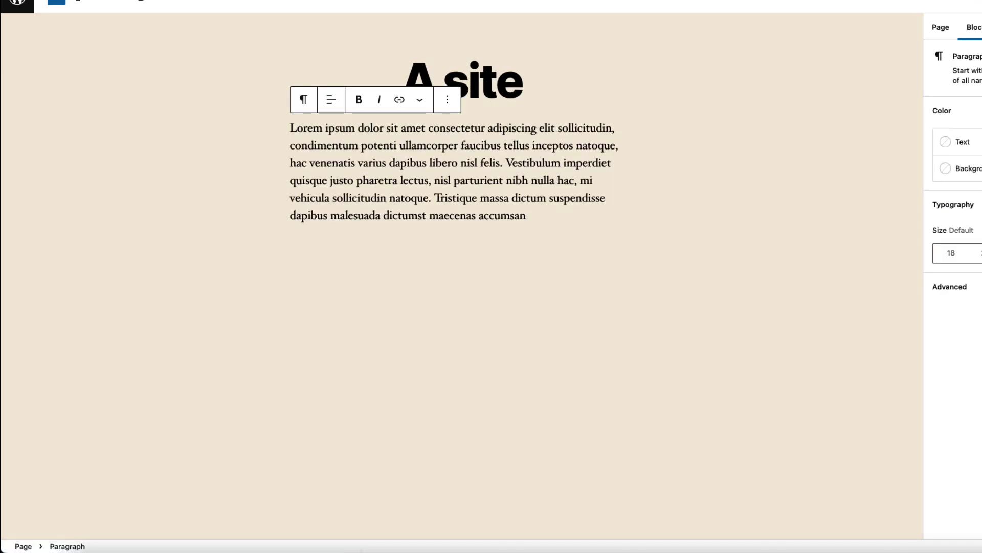
left_click(962, 4)
left_click(961, 4)
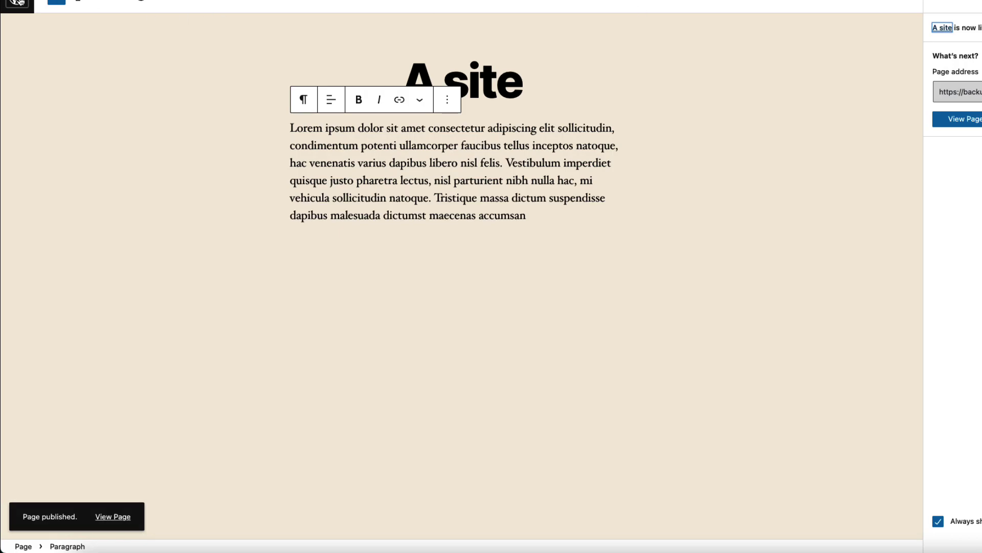
left_click(18, 2)
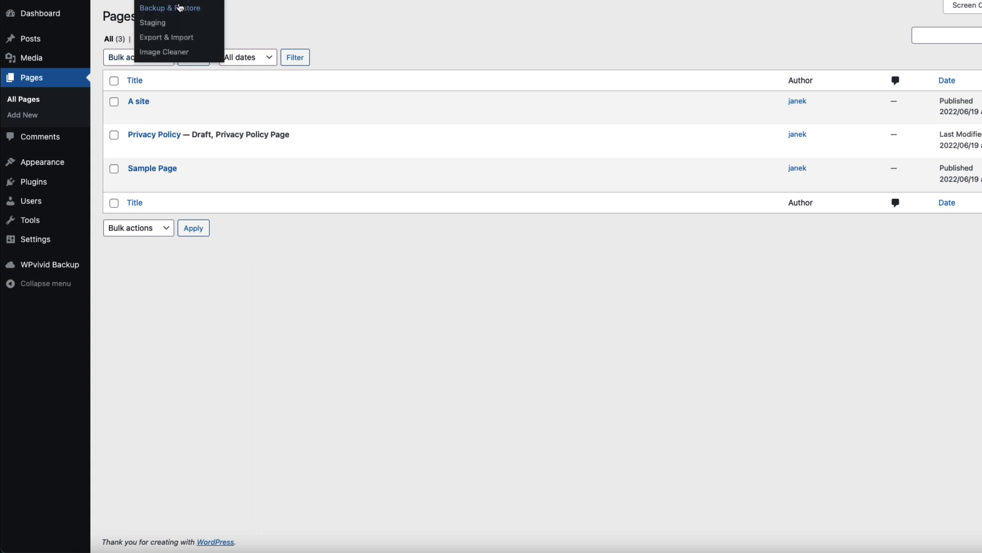
- Retrieve the Jun-19-2022 08:33 backup from remote storage to the server for restoring
left_click(180, 7)
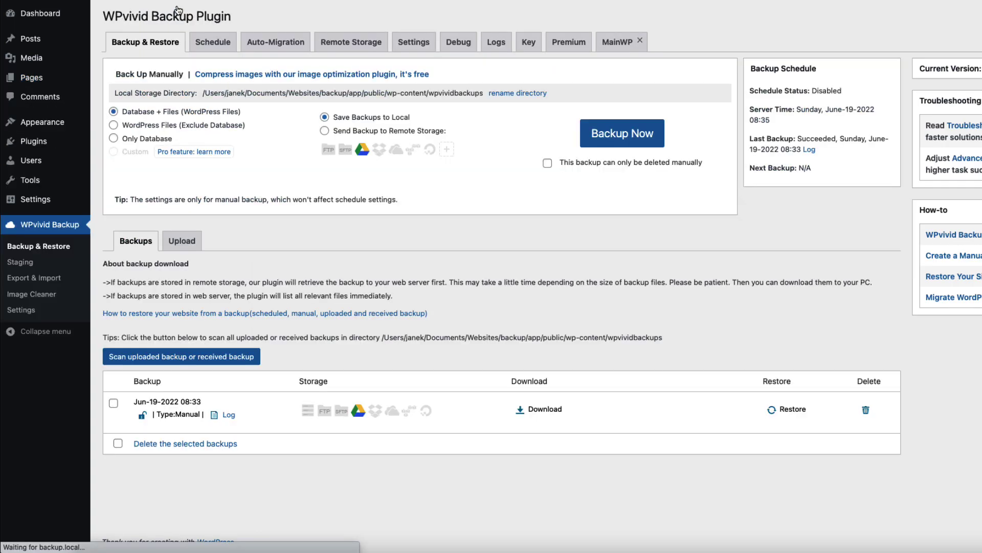
left_click(112, 403)
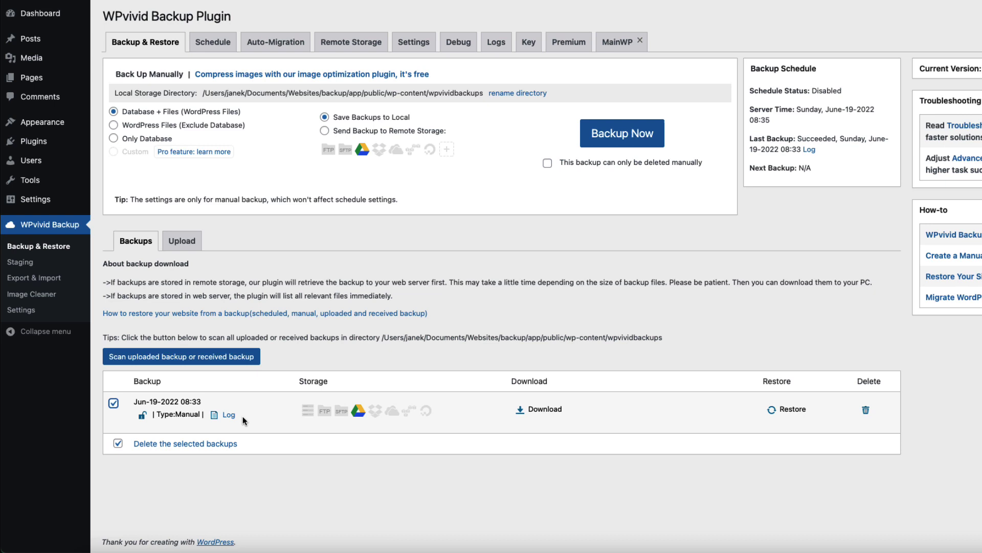
left_click(788, 409)
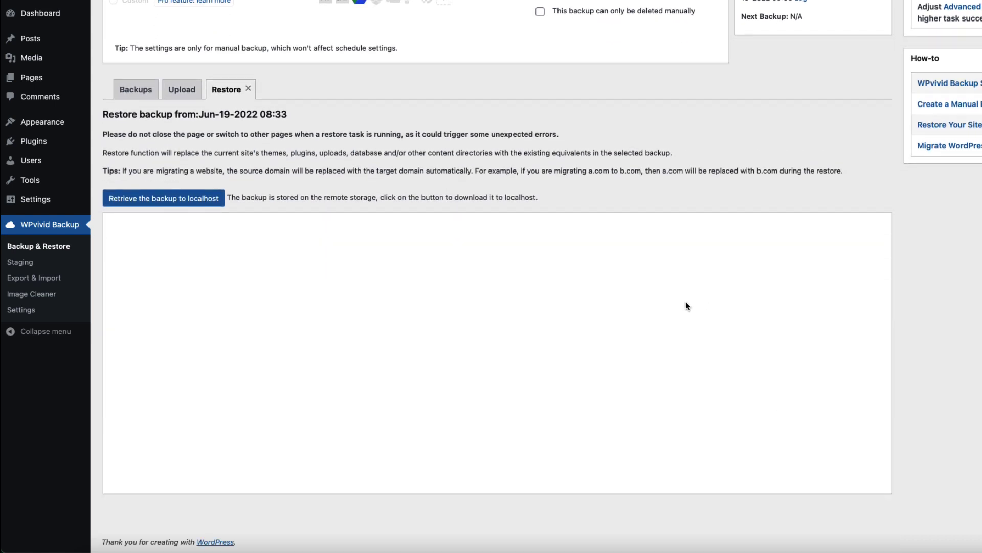
left_click(147, 199)
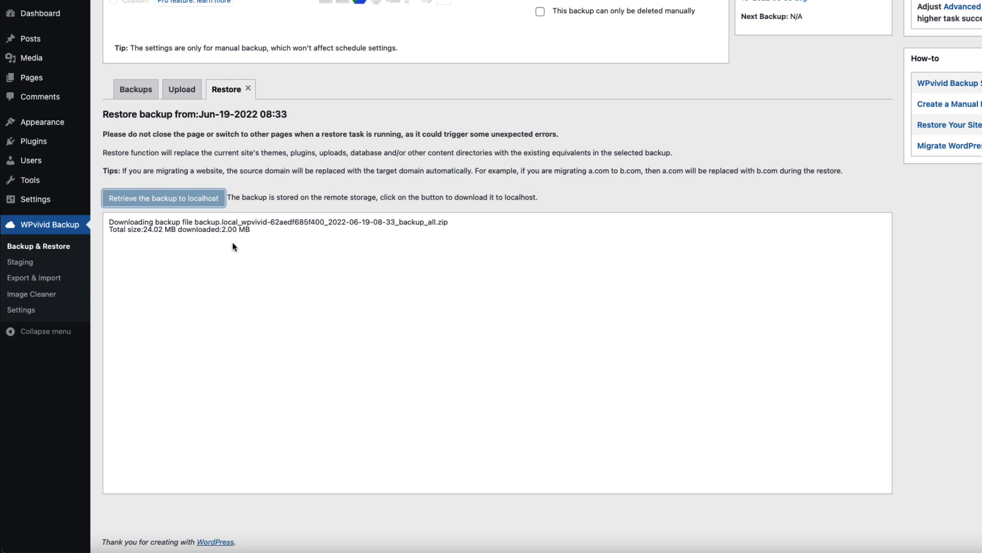
left_click_drag(186, 237, 102, 238)
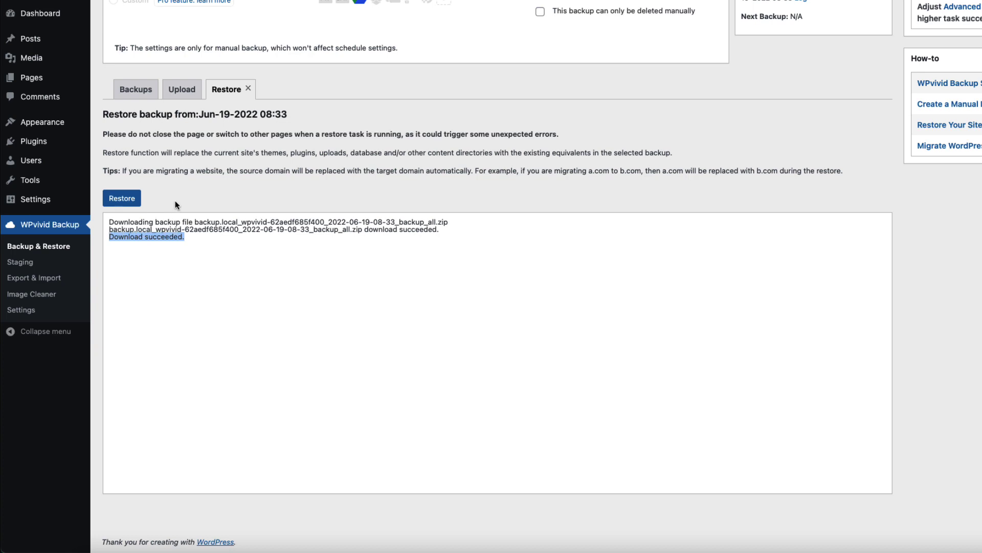
left_click(96, 199)
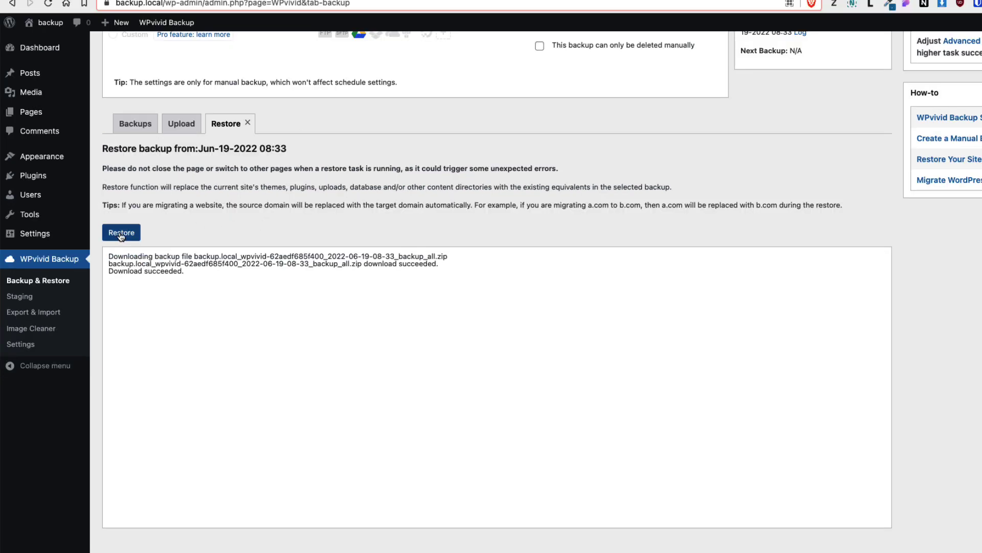
- Restore the site from the downloaded backup and confirm the completion notice
left_click(121, 233)
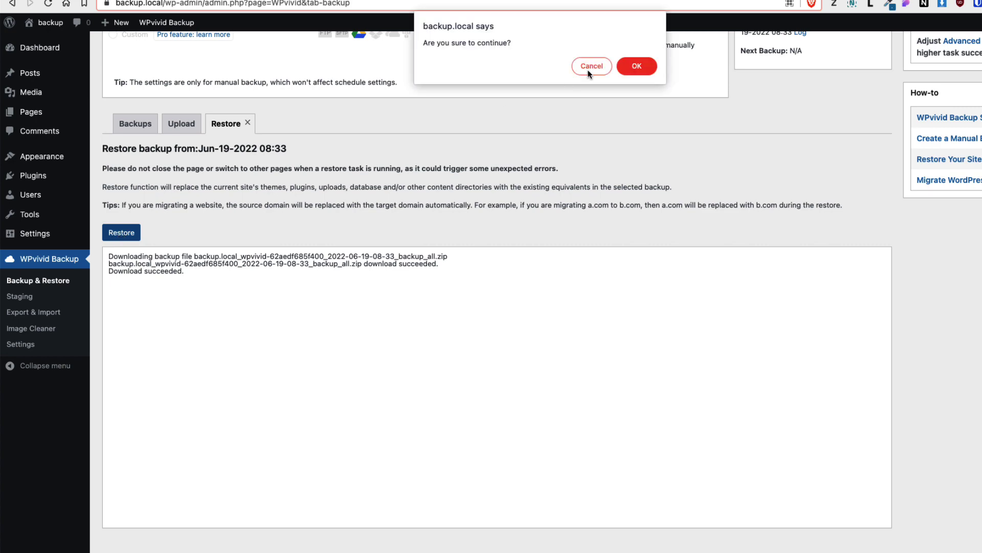
left_click(635, 66)
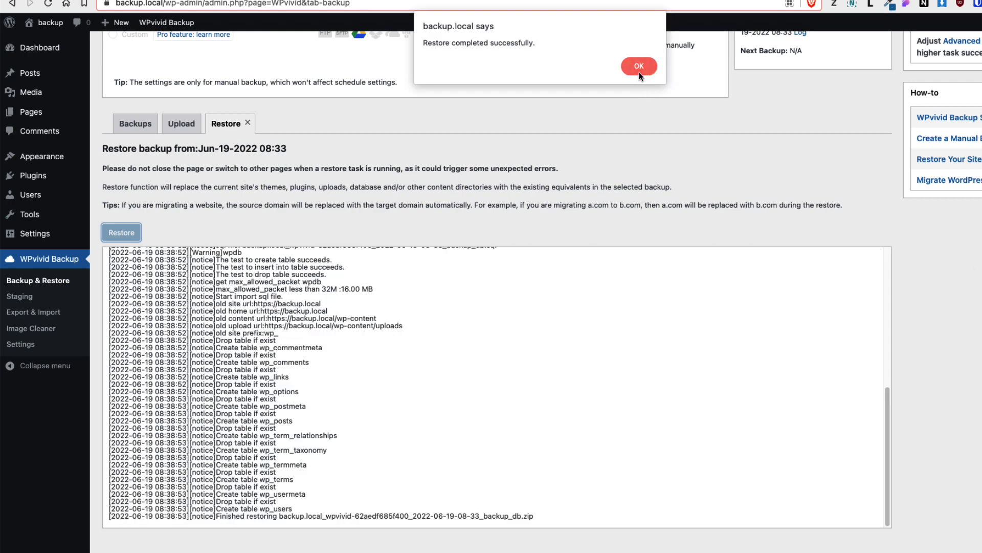
left_click(637, 67)
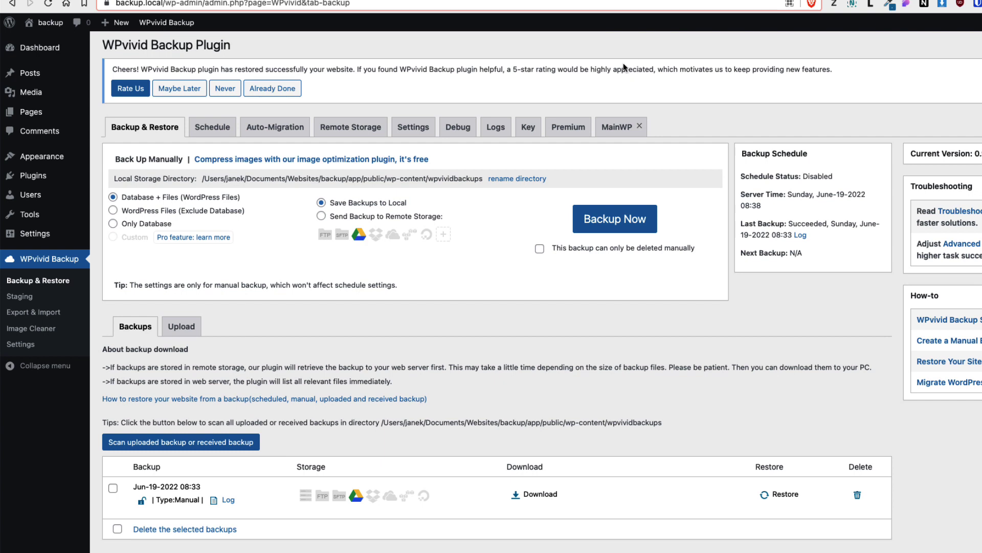
- Confirm Twenty Twenty-Two is active and 'A site' is gone, then go to wpvivid.com
mouse_move(42, 156)
left_click(107, 160)
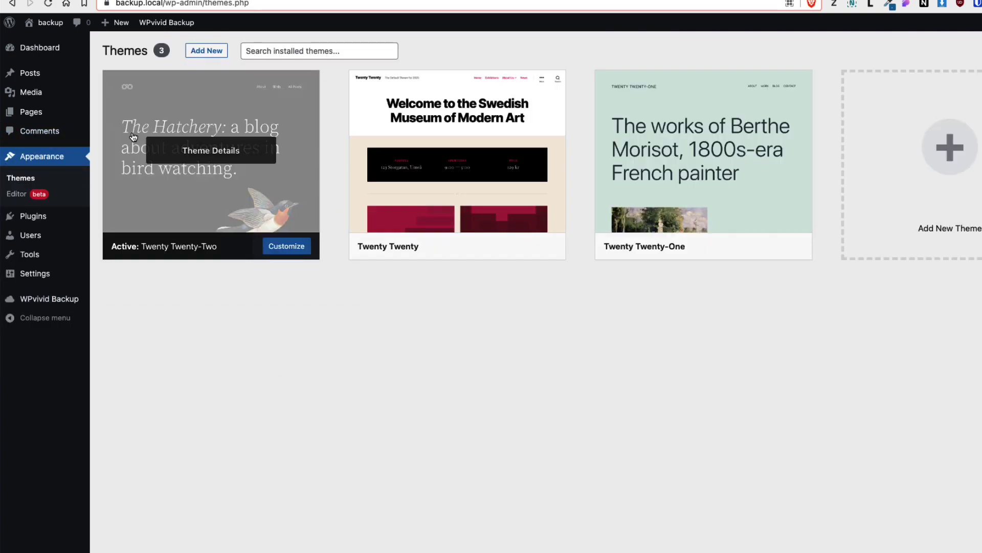
left_click(30, 111)
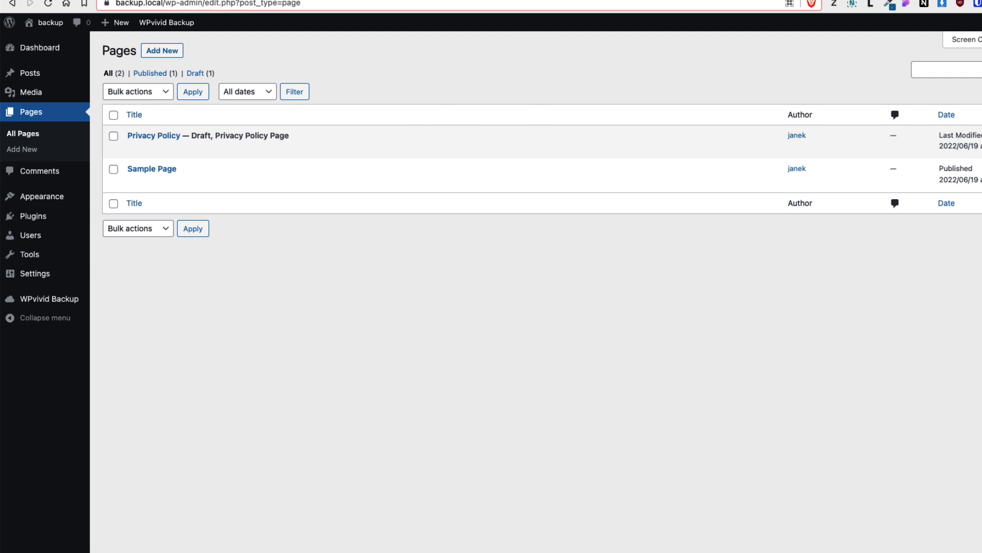
left_click(279, 1)
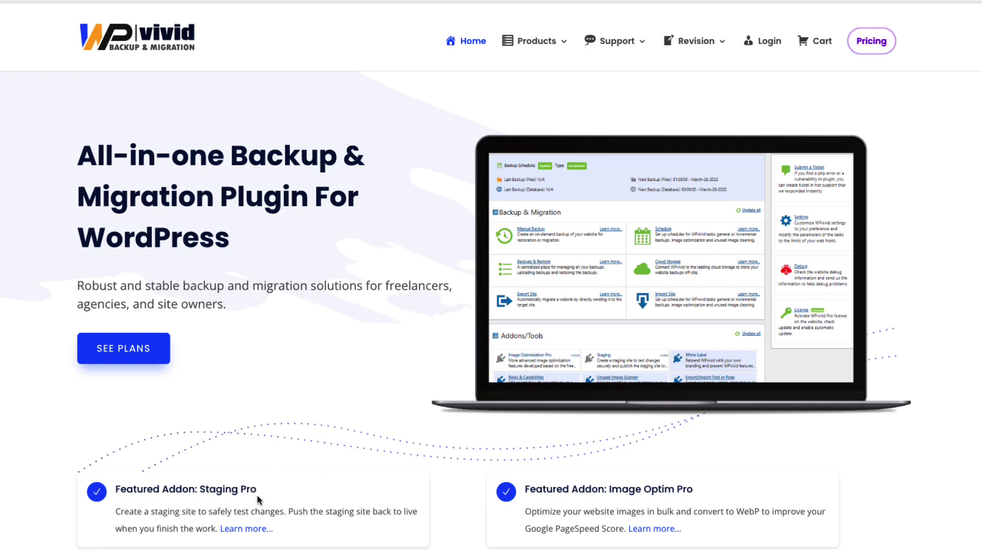
- Browse wpvivid.com's Main Features and open the SEE PLANS pricing page
left_click_drag(259, 489, 198, 490)
scroll(263, 410, "down", 5)
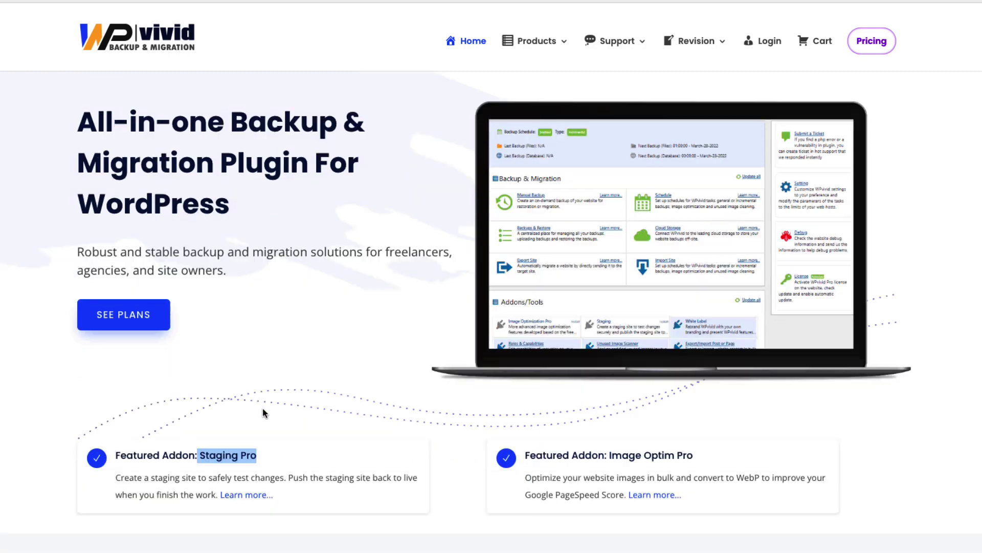
scroll(265, 406, "down", 15)
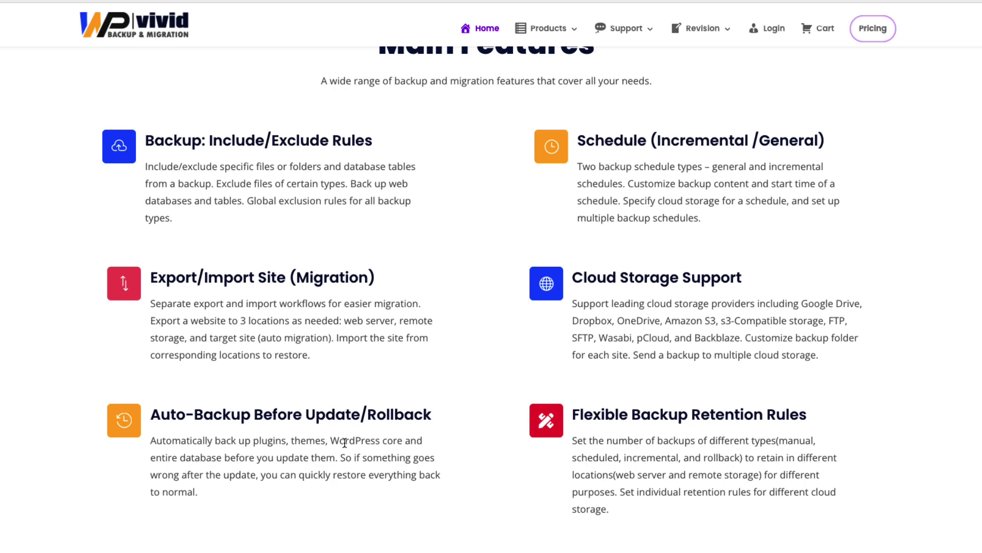
scroll(944, 353, "down", 3)
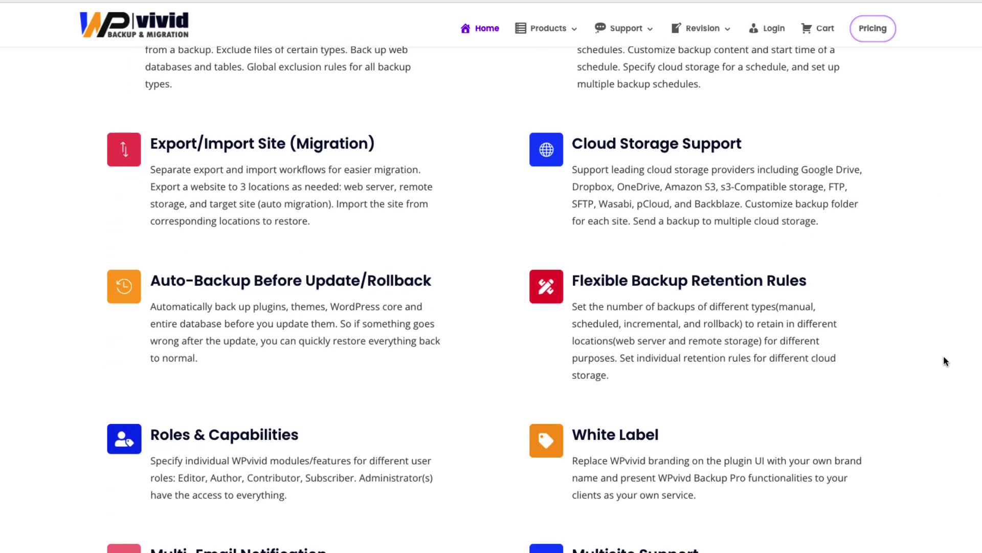
scroll(946, 361, "down", 3)
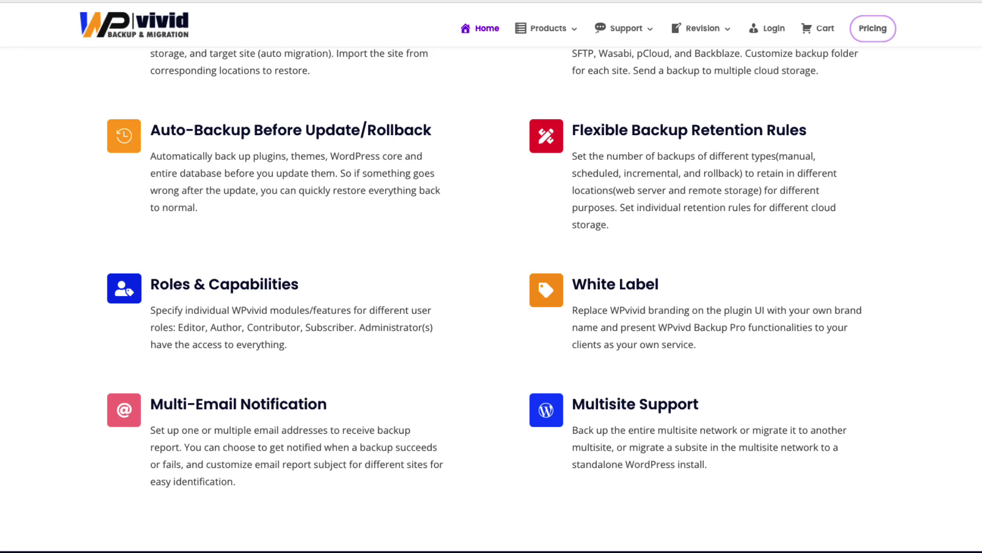
scroll(491, 300, "up", 3)
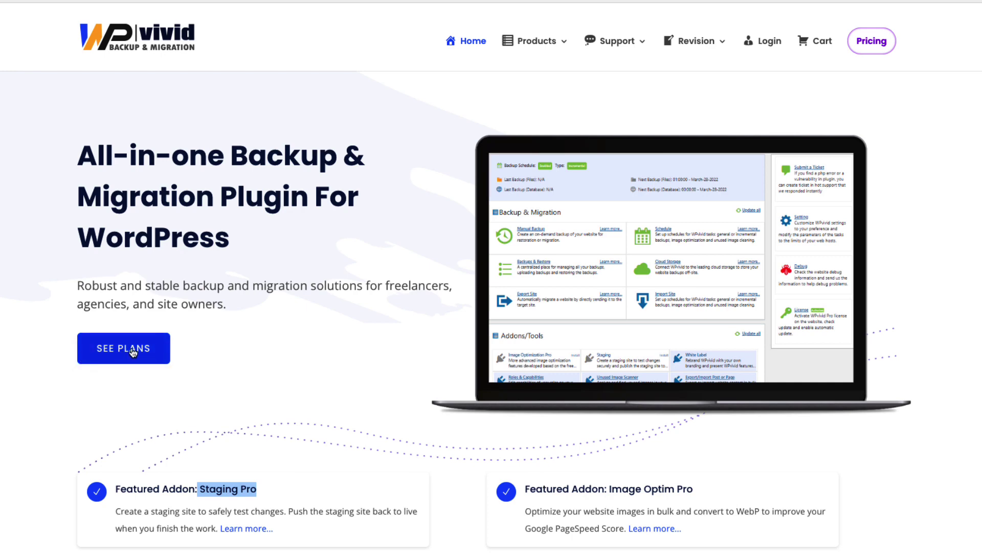
left_click(132, 351)
scroll(136, 311, "up", 2)
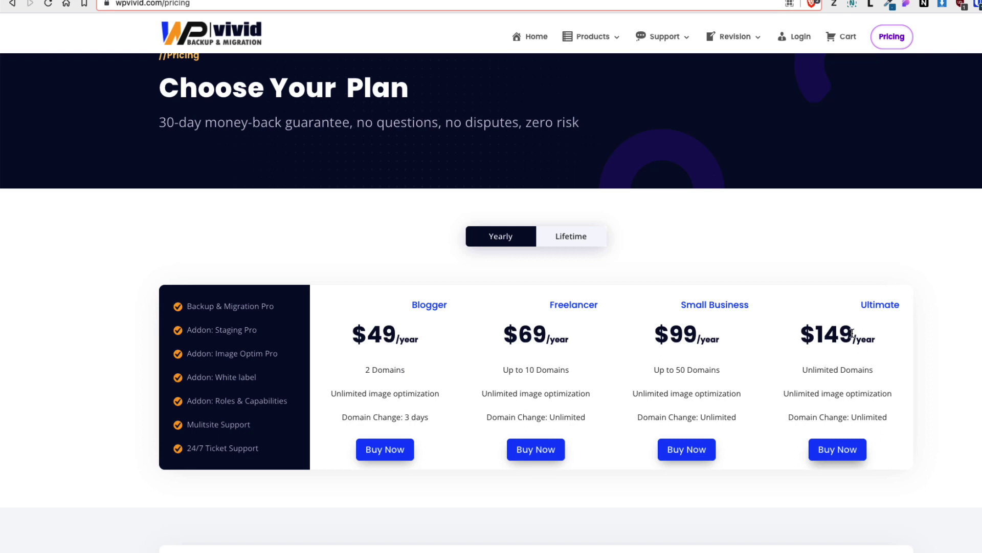
- Show the Lifetime one-time prices on the wpvivid.com pricing page
left_click(576, 245)
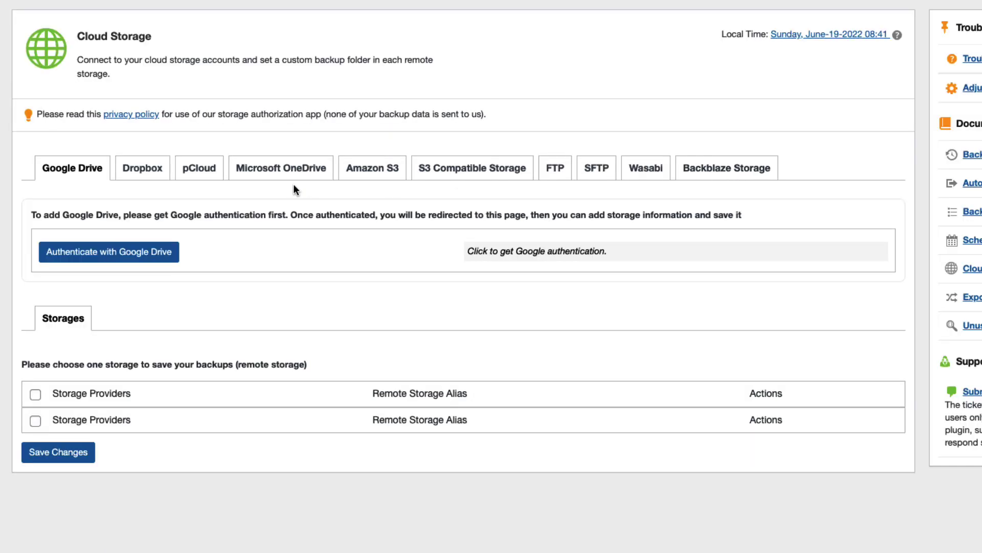
- Authorize pCloud (United States region) by signing in with Google and allowing access
left_click(202, 168)
scroll(200, 169, "down", 2)
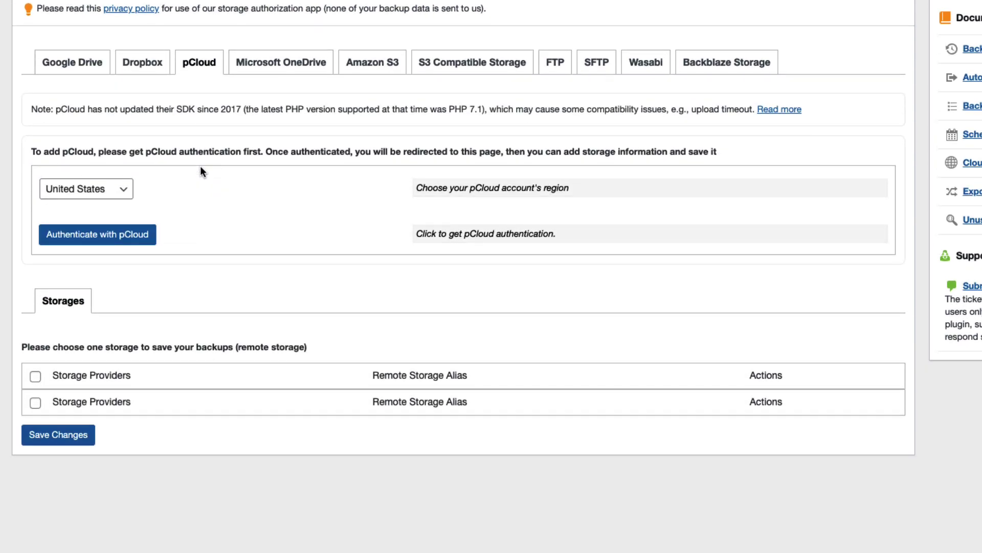
left_click(85, 189)
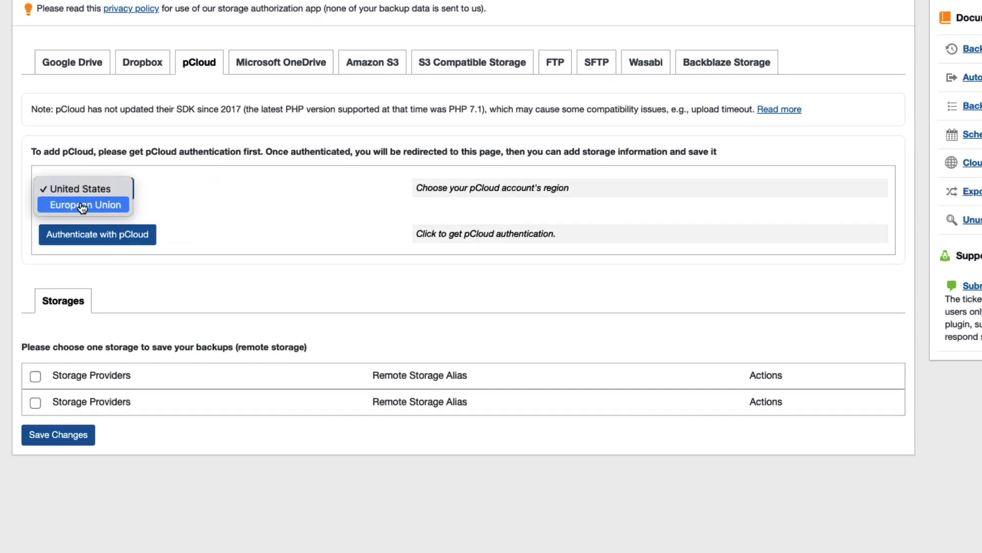
left_click(87, 189)
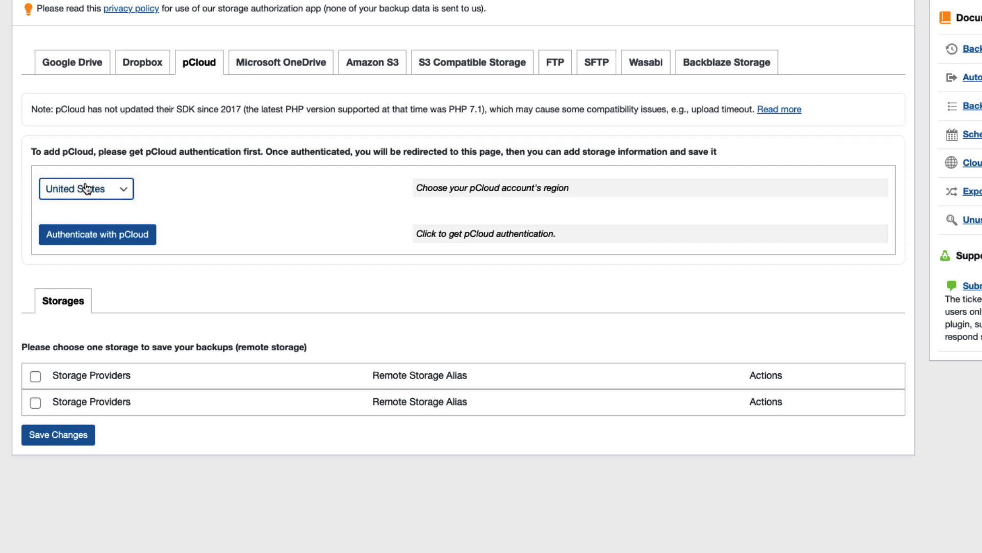
left_click(103, 236)
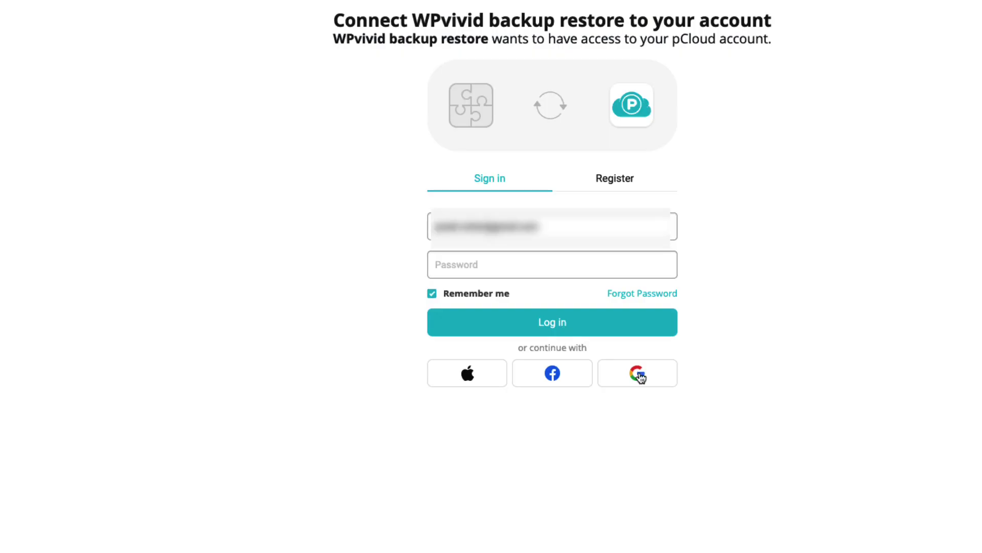
left_click(637, 373)
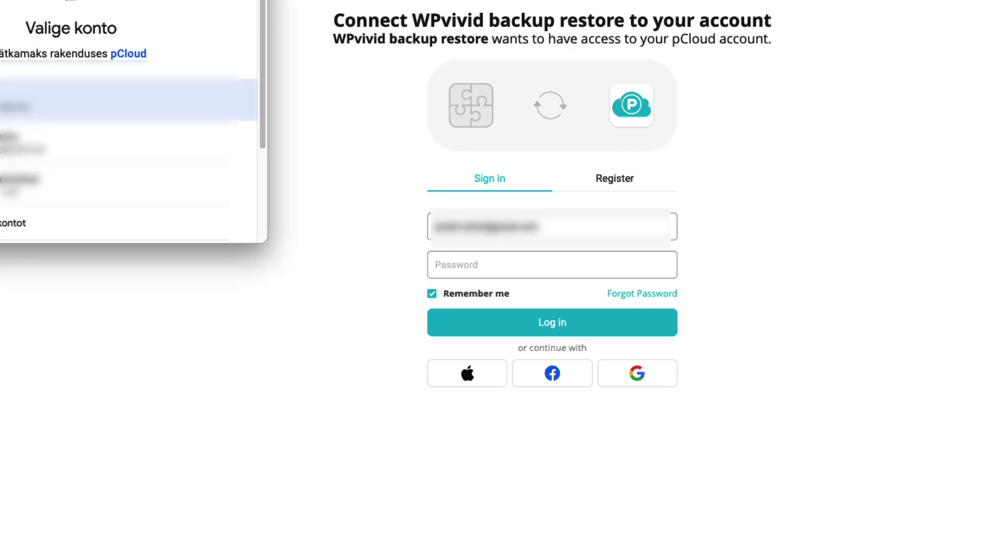
left_click(77, 100)
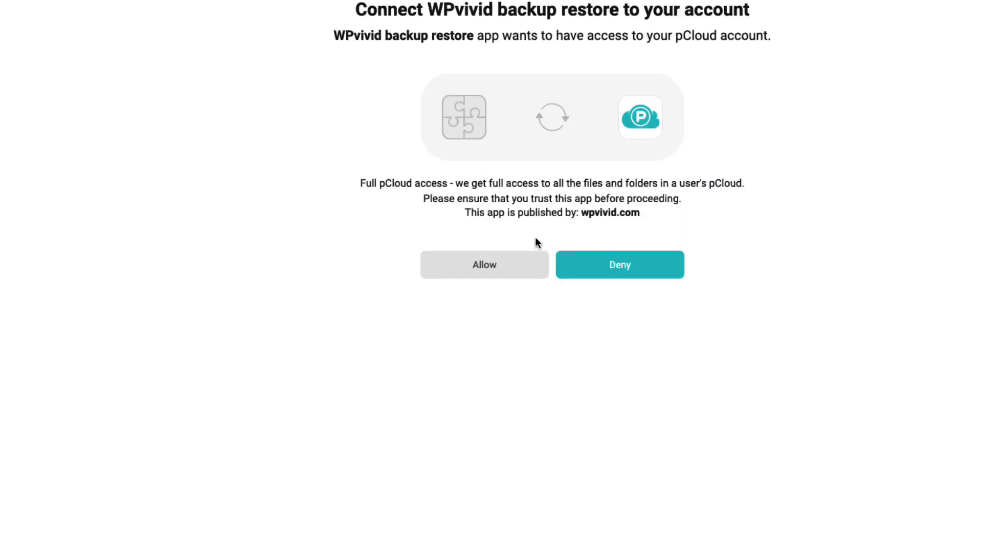
left_click(488, 270)
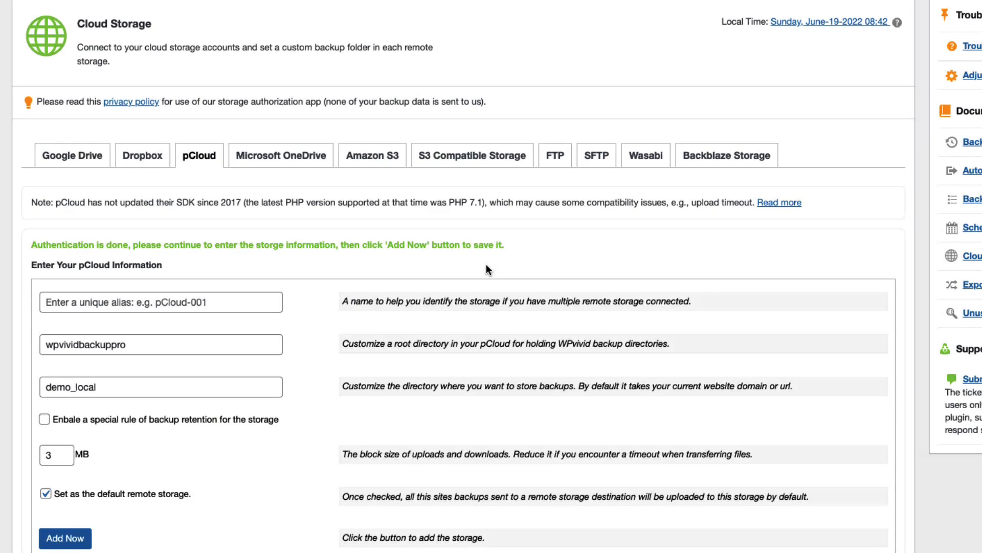
- Add the pCloud storage named WPVIVID-pcloud with a 10 MB block size
type("-pc")
type("oult")
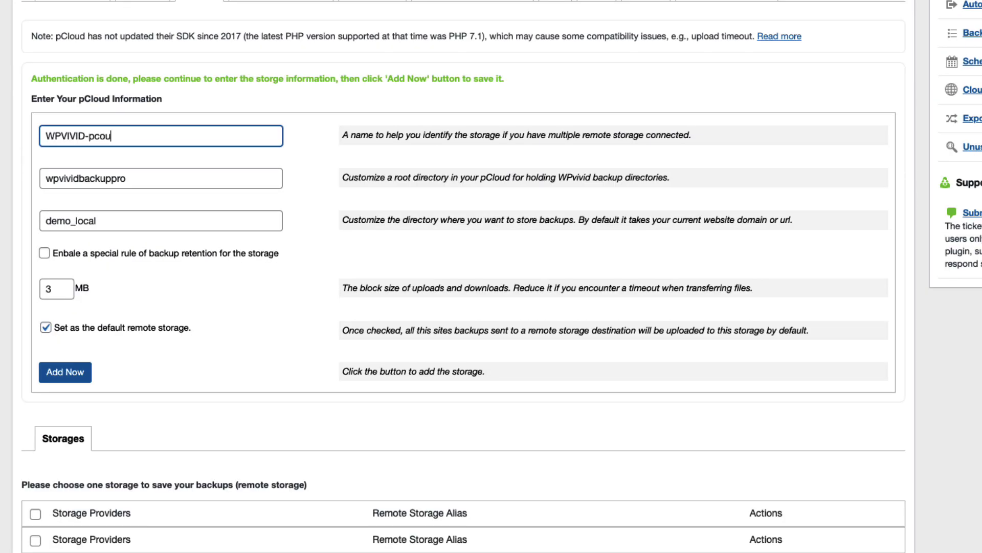
key("BackSpace")
key("BackSpace")
key("BackSpace")
key("BackSpace")
type("loud")
left_click_drag(52, 289, 27, 278)
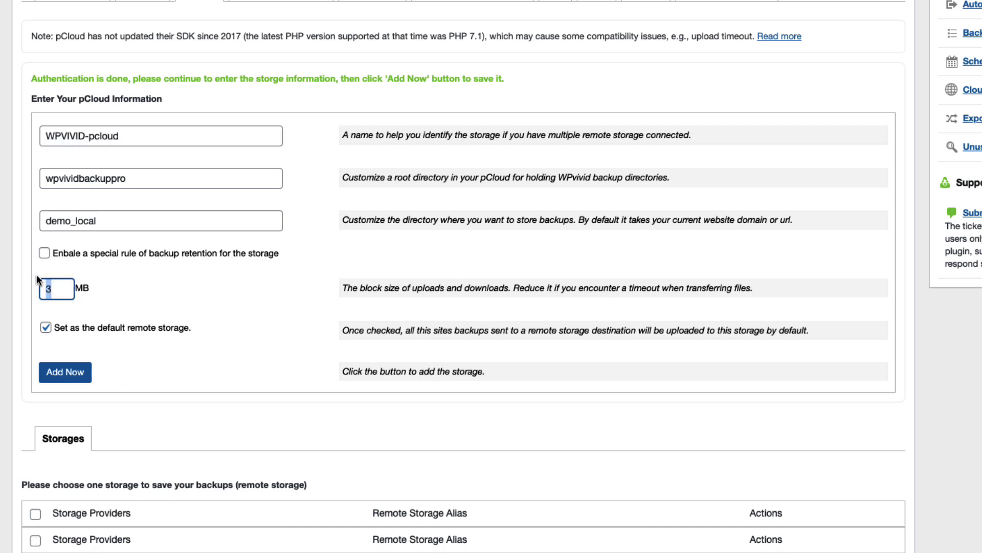
type("10")
left_click(66, 370)
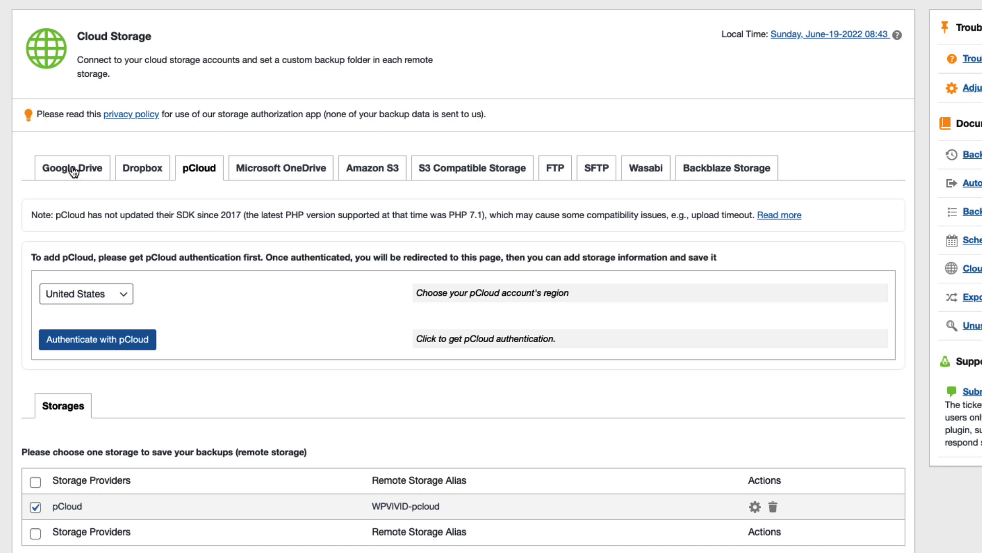
left_click(72, 168)
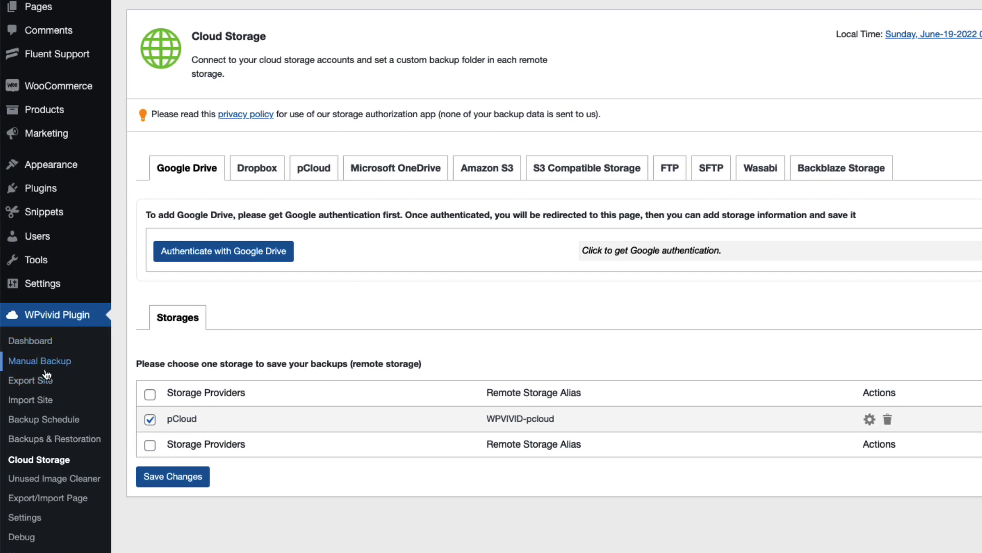
- Open WPvivid Pro's Manual Backup page, set to back up files and database to localhost
left_click(43, 419)
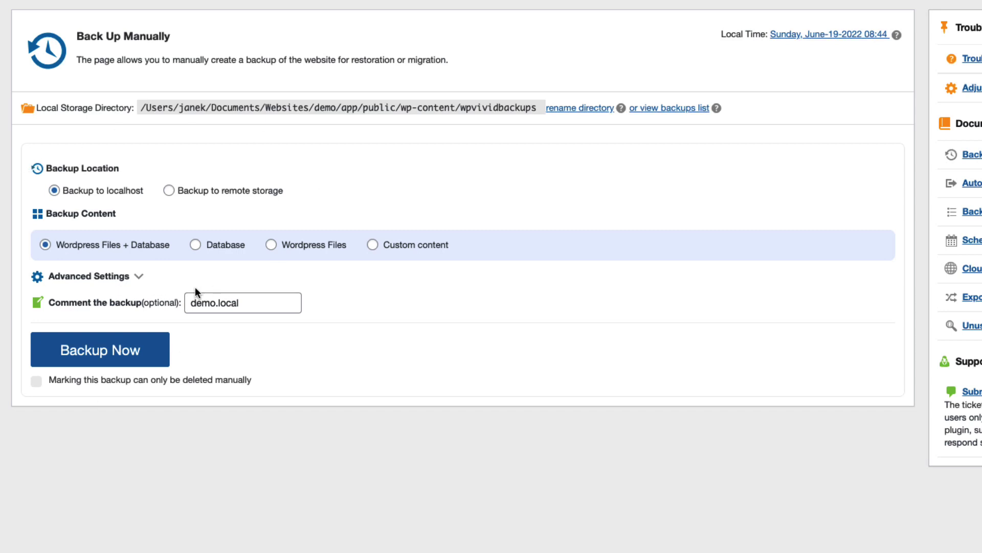
- Review the excluded folders in Advanced Settings, then run the full files-plus-database backup (154.25 MB)
left_click(141, 276)
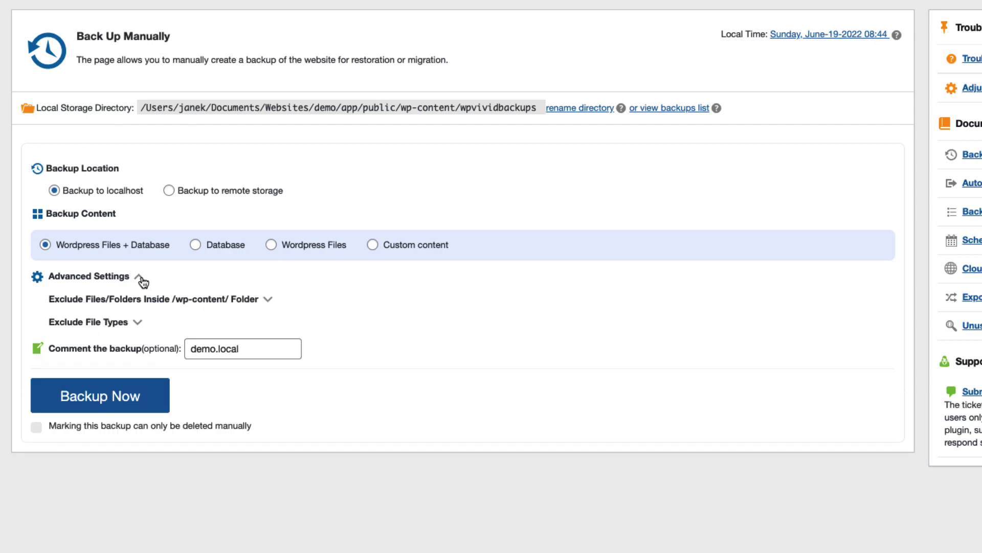
left_click(267, 299)
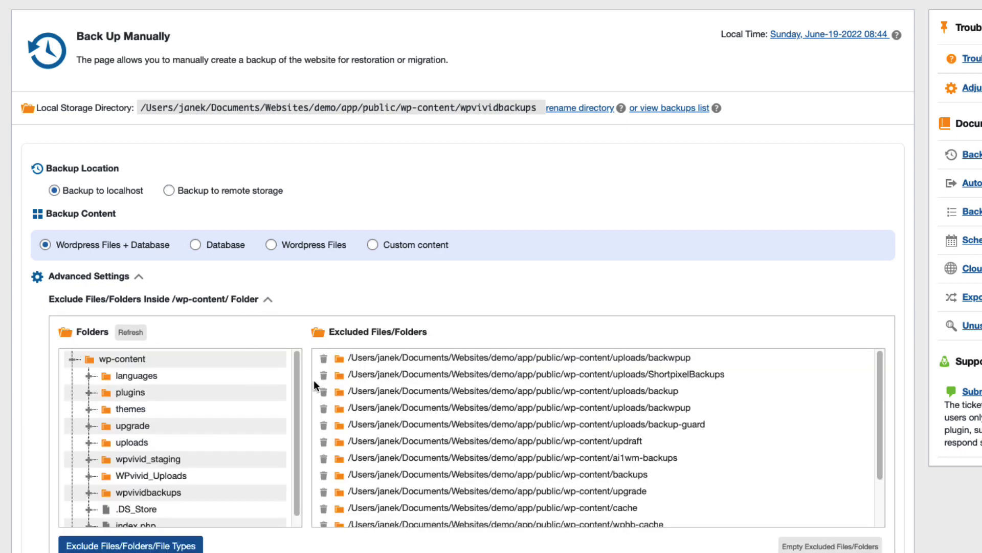
left_click(262, 302)
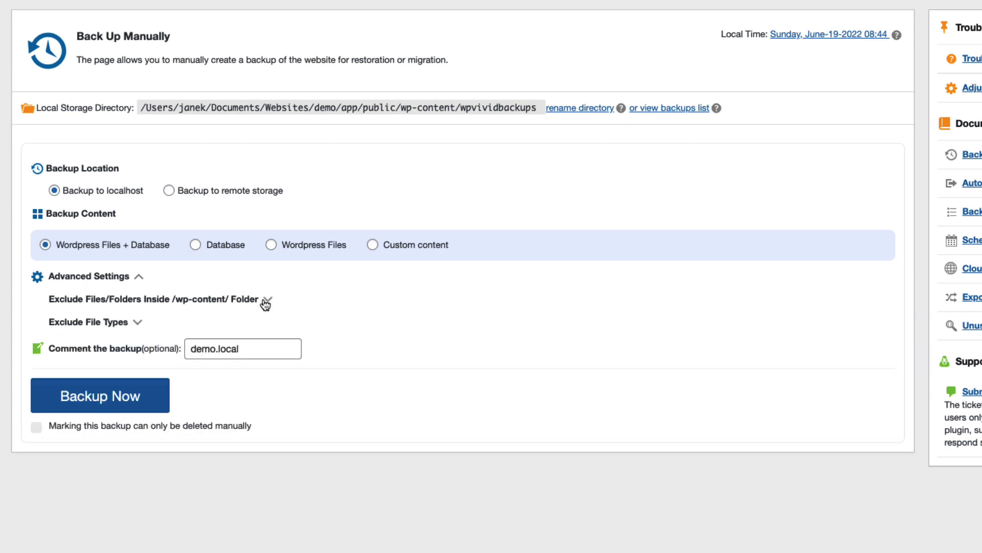
left_click(100, 395)
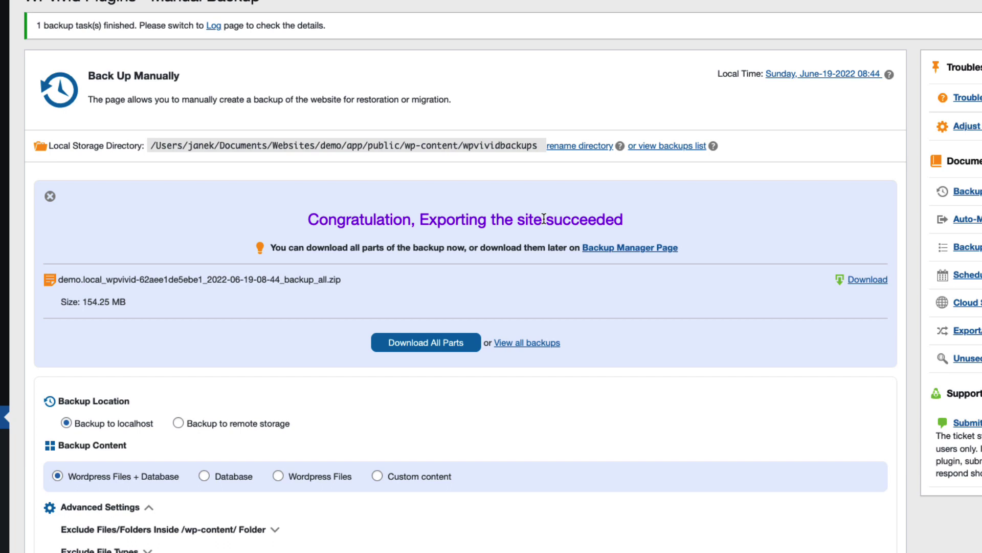
- Start restoring the Jun-19-2022 08:44 backup from Backups & Restoration and advance to the Restore step
scroll(595, 366, "down", 3)
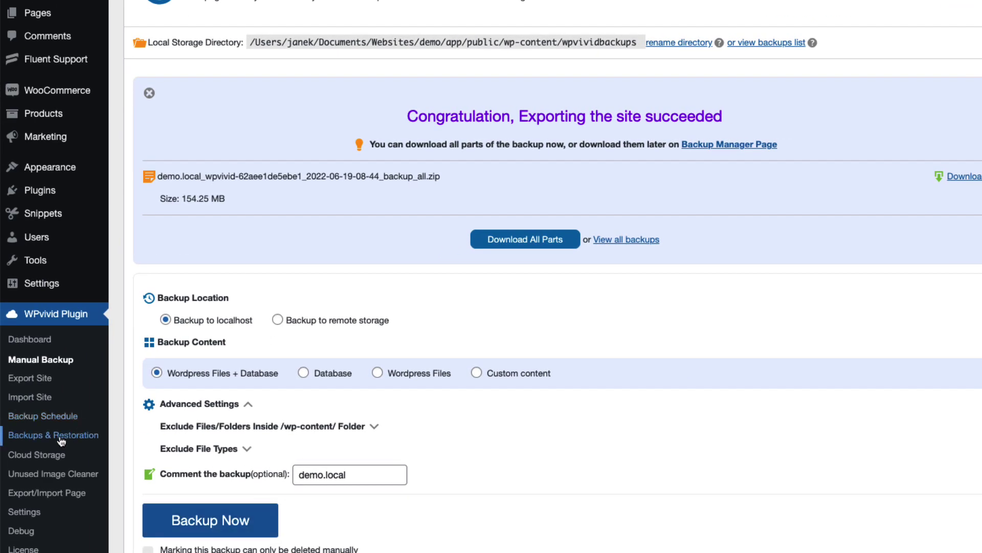
left_click(61, 436)
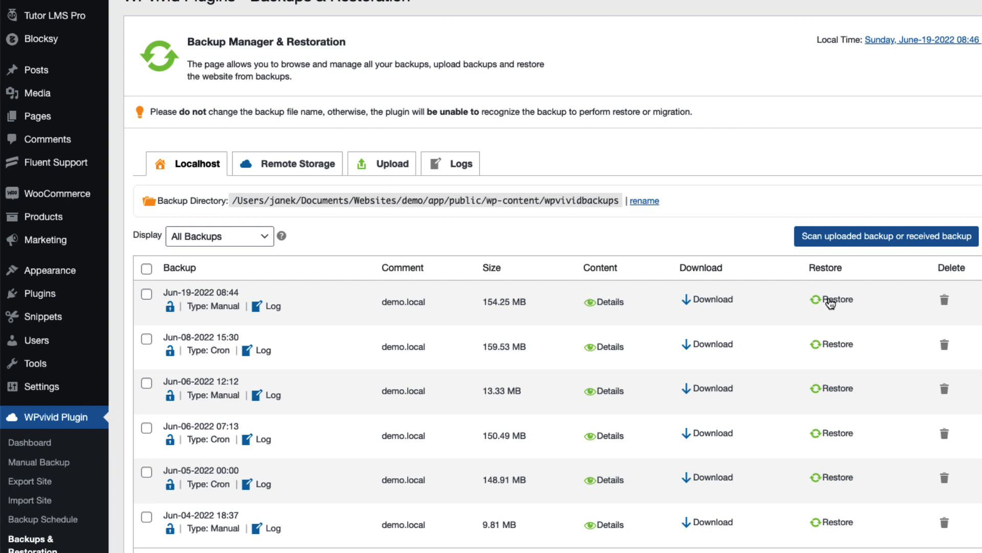
left_click(830, 302)
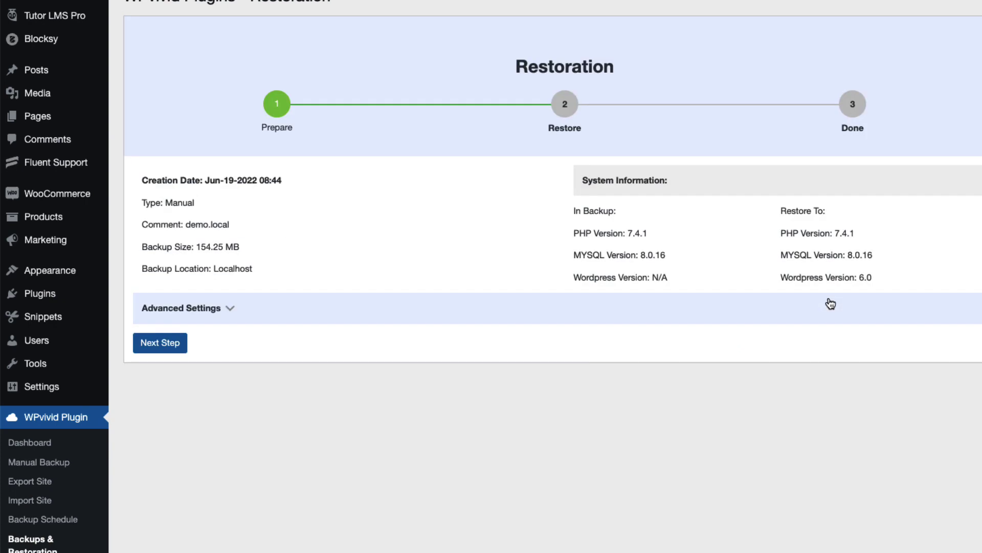
left_click(168, 343)
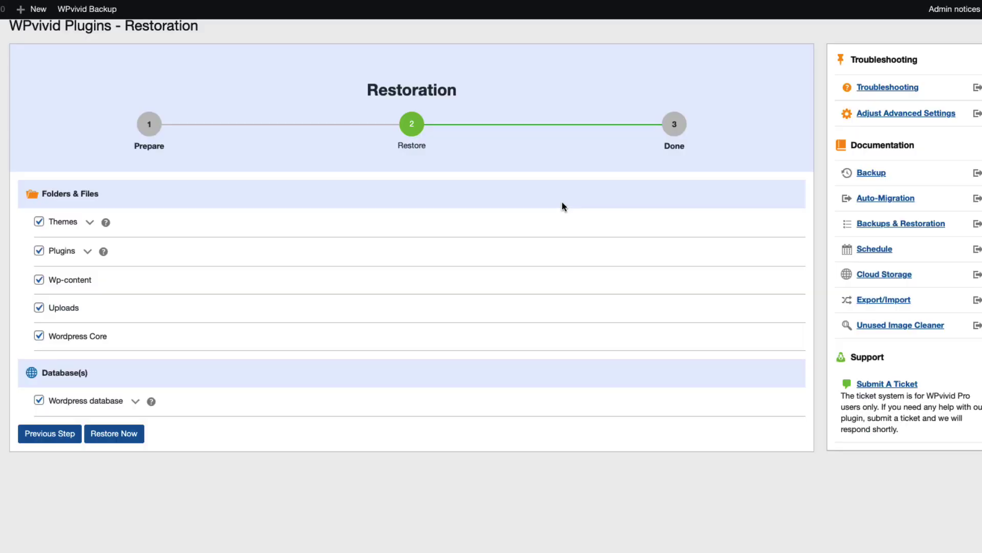
- Untick Plugins, Wp-content, Uploads and WordPress Core from the restore
left_click(61, 251)
left_click(39, 279)
left_click(39, 307)
left_click(39, 336)
- Keep only the blocksy theme by unticking kadence and twentytwentytwo, then expand the database tables
left_click(89, 223)
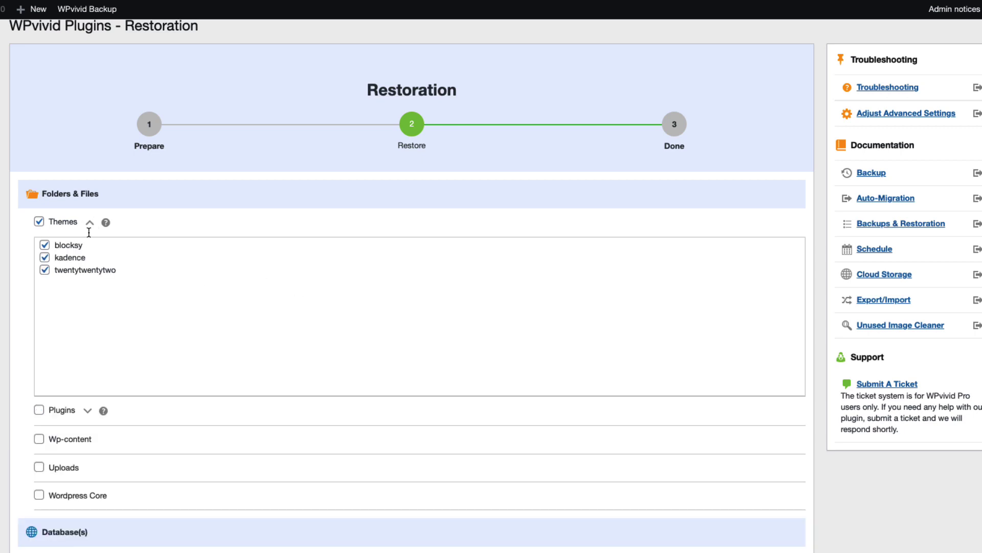
left_click(45, 257)
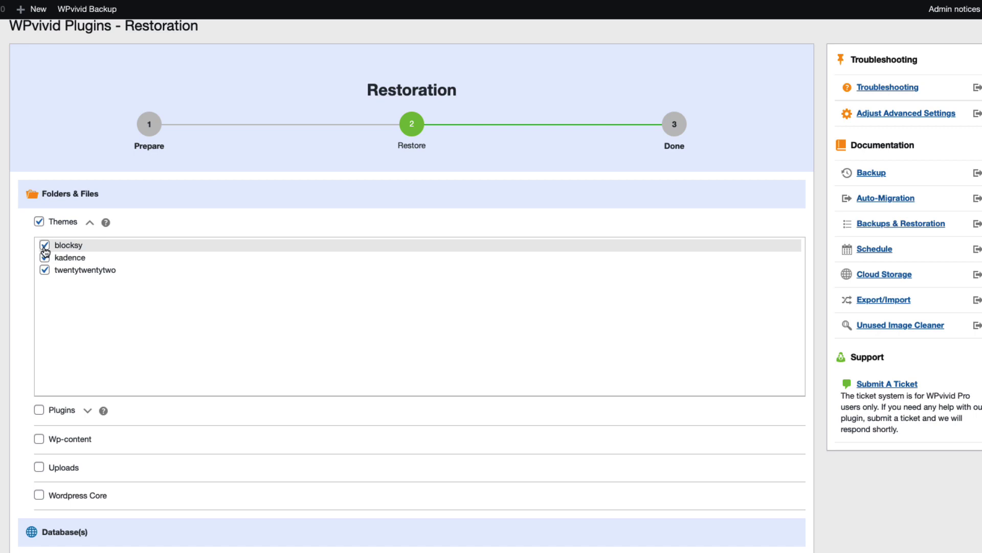
left_click(45, 270)
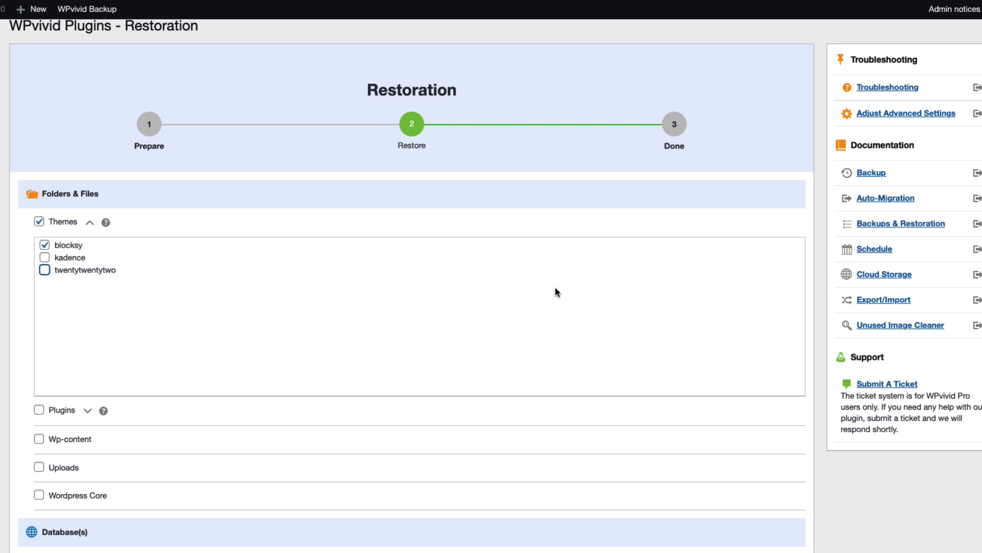
left_click(91, 223)
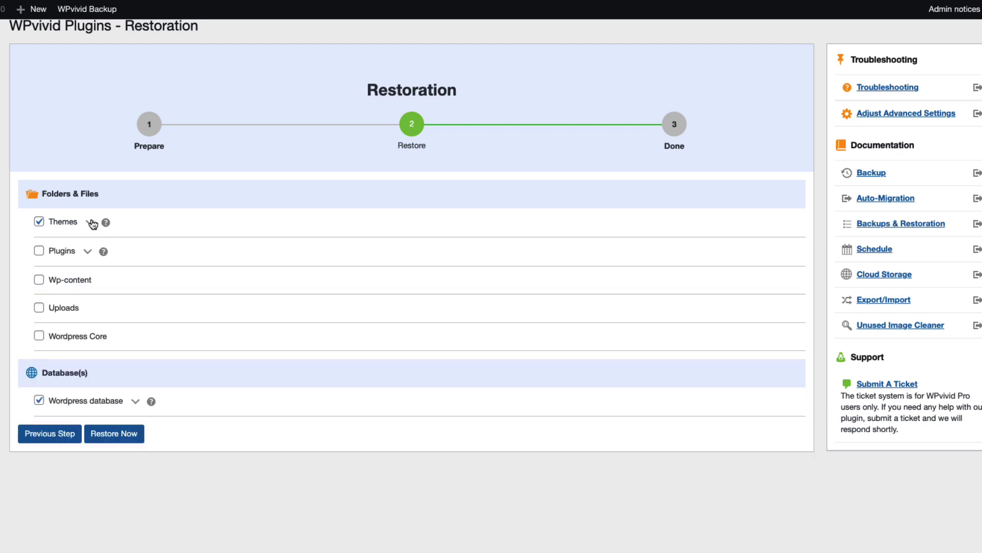
left_click(88, 251)
left_click(89, 252)
left_click(135, 401)
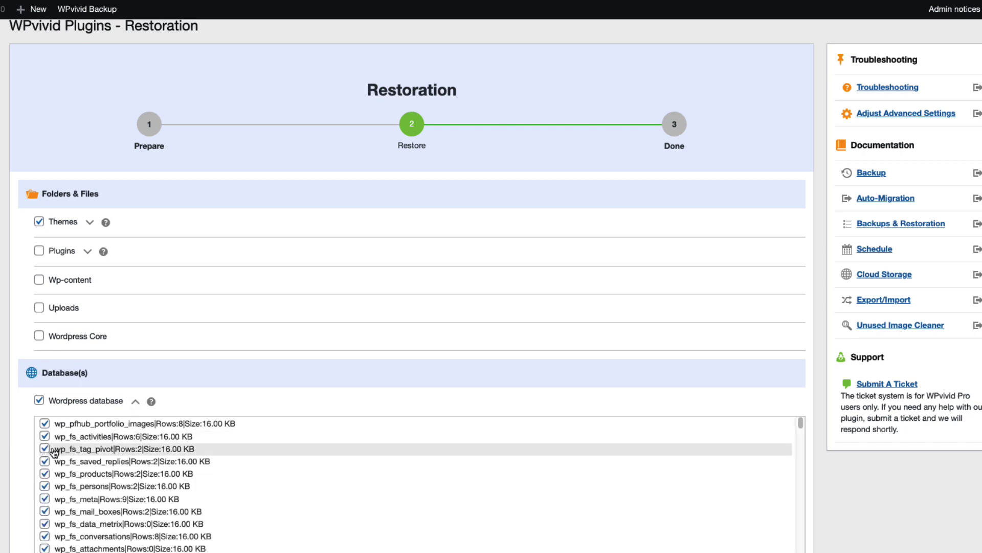